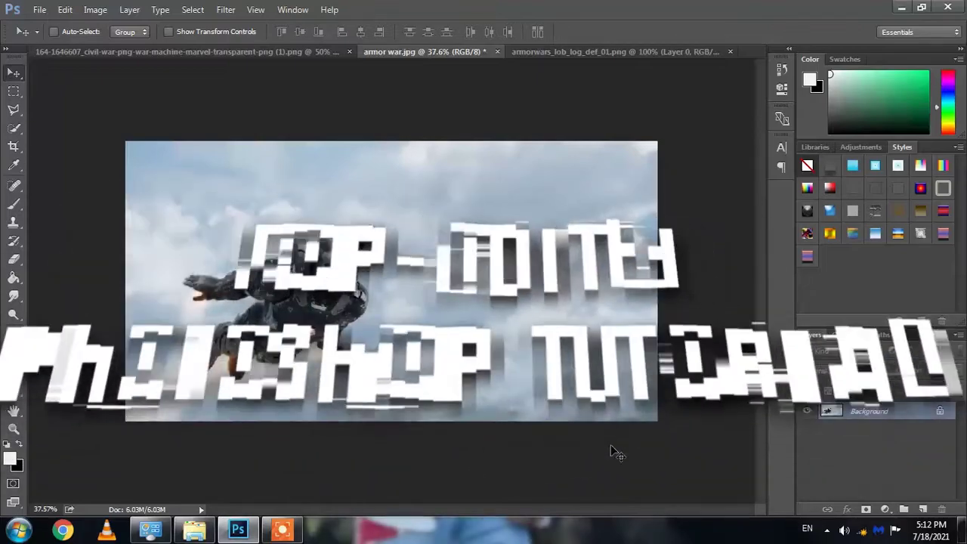
- Zoom armor war.jpg to Fit on Screen so the flying figure fills the window
key(z)
right_click(518, 348)
click(550, 357)
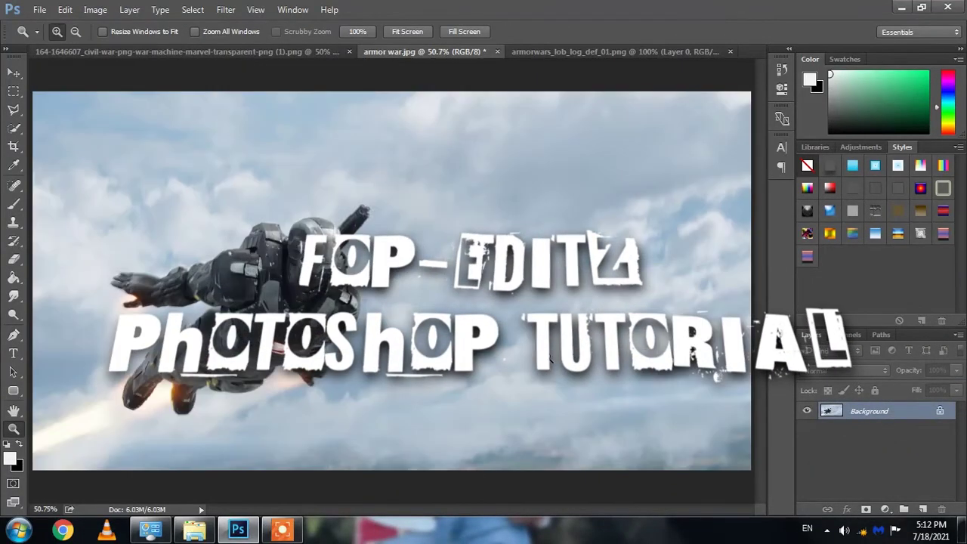
key(v)
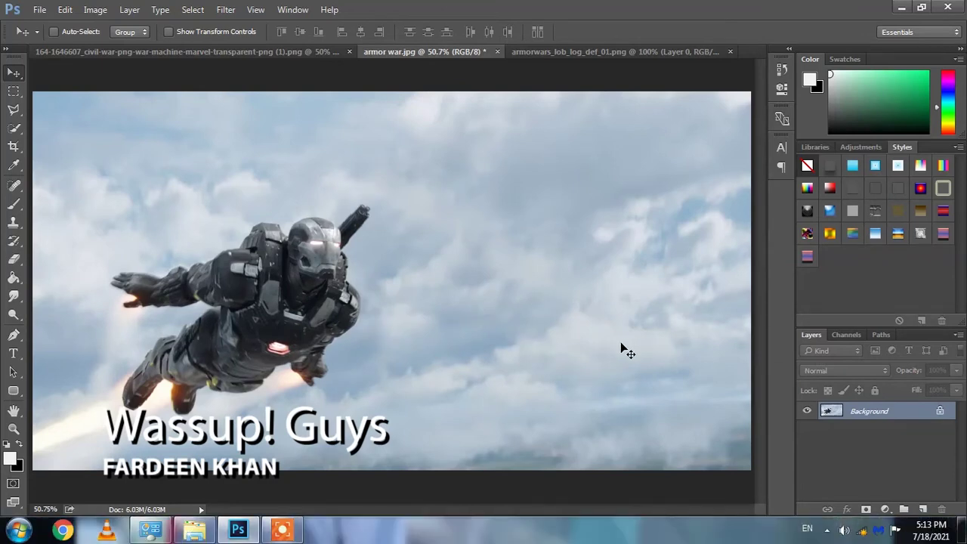
- Convert the locked Background into a regular layer named 'armor war model'
double_click(864, 413)
text(armor war)
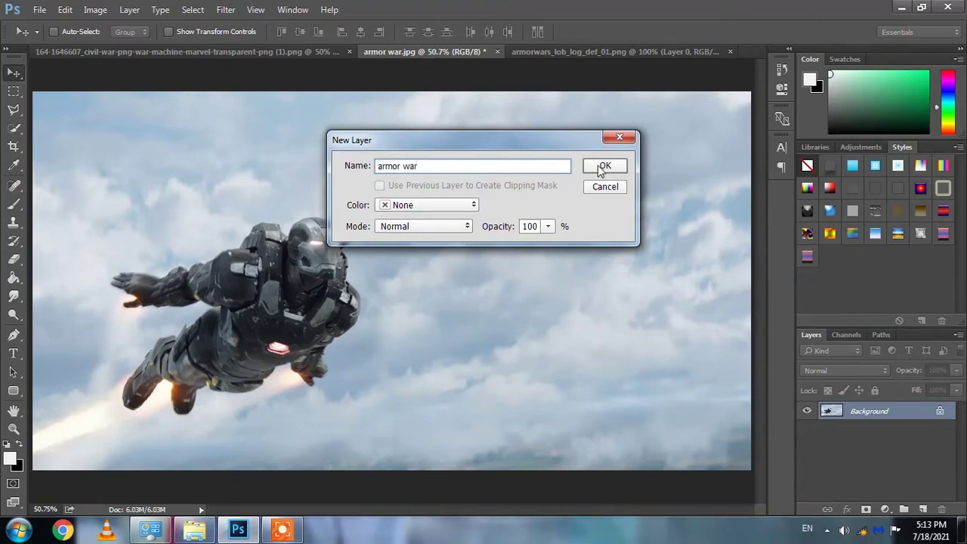
text(mode)
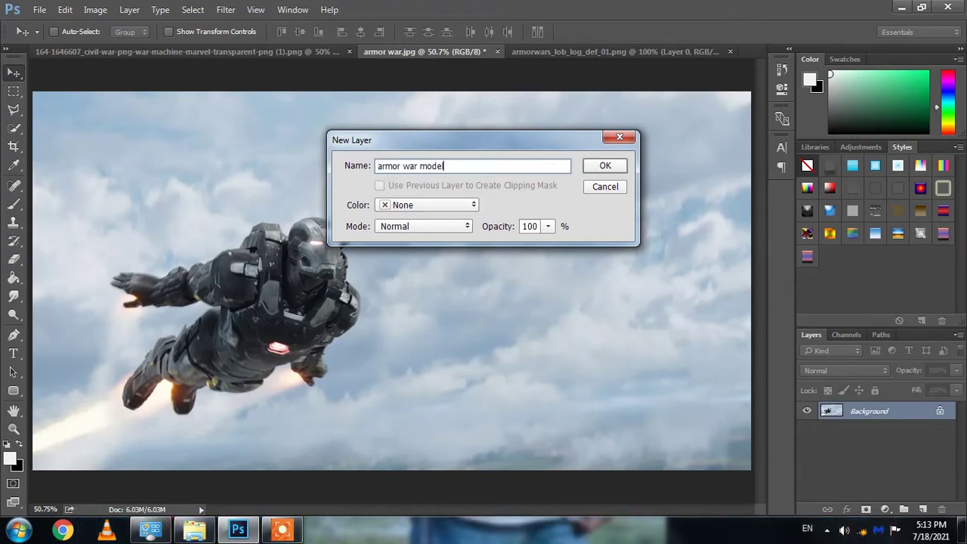
click(603, 167)
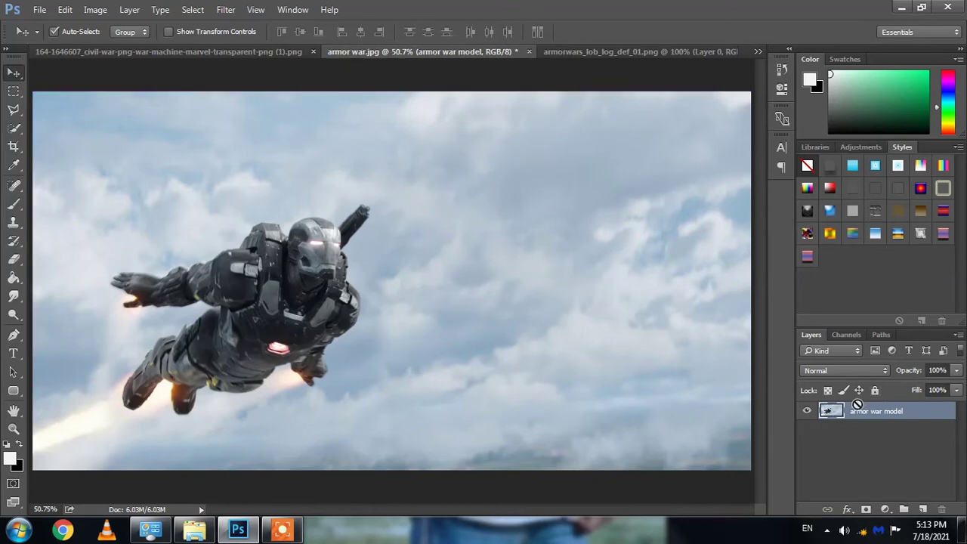
drag(858, 406, 923, 510)
key(ctrl+z)
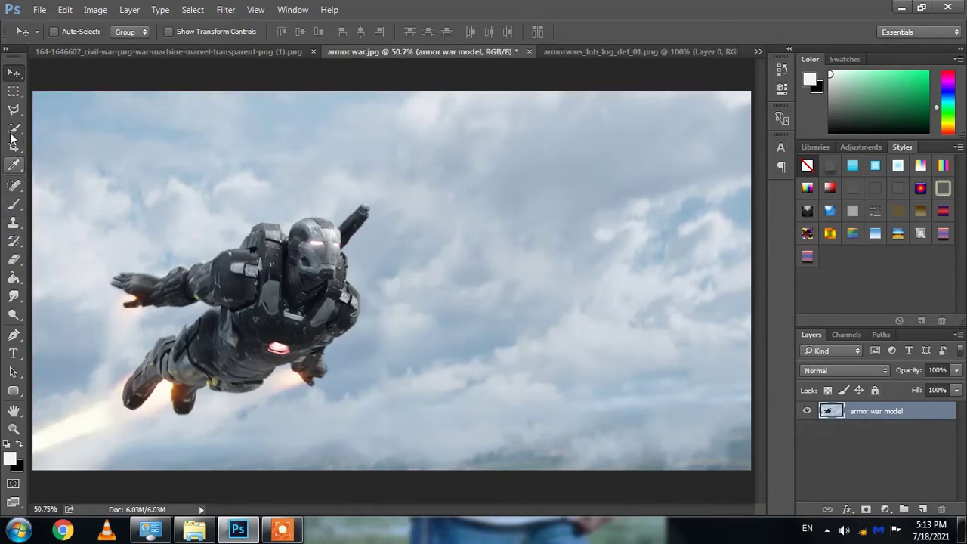
right_click(13, 130)
- Quick-select the armored figure and copy it onto a new layer
click(75, 127)
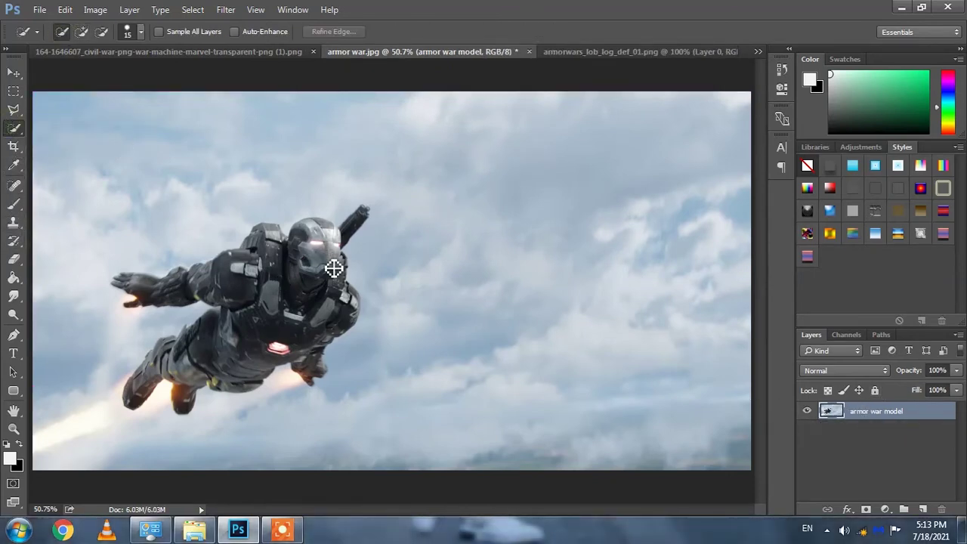
drag(334, 268, 319, 255)
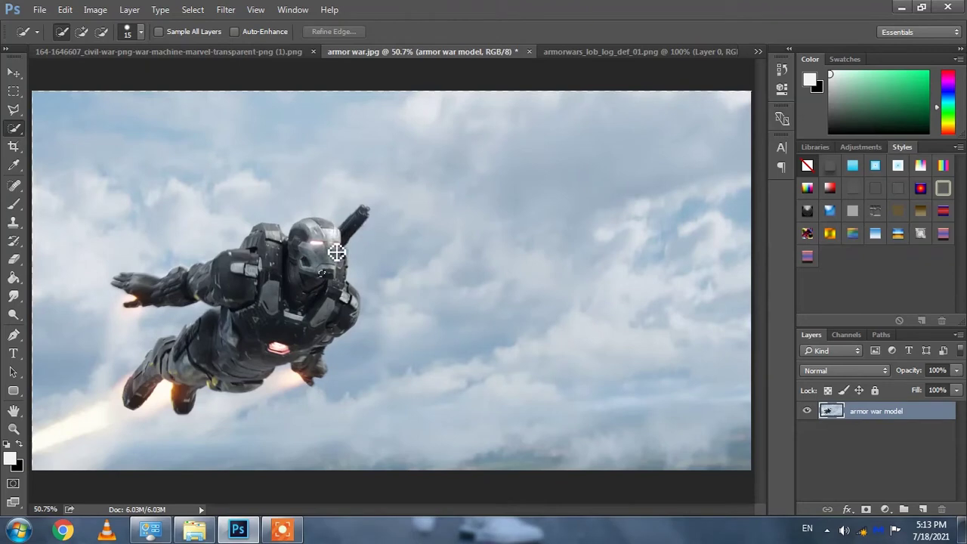
click(278, 290)
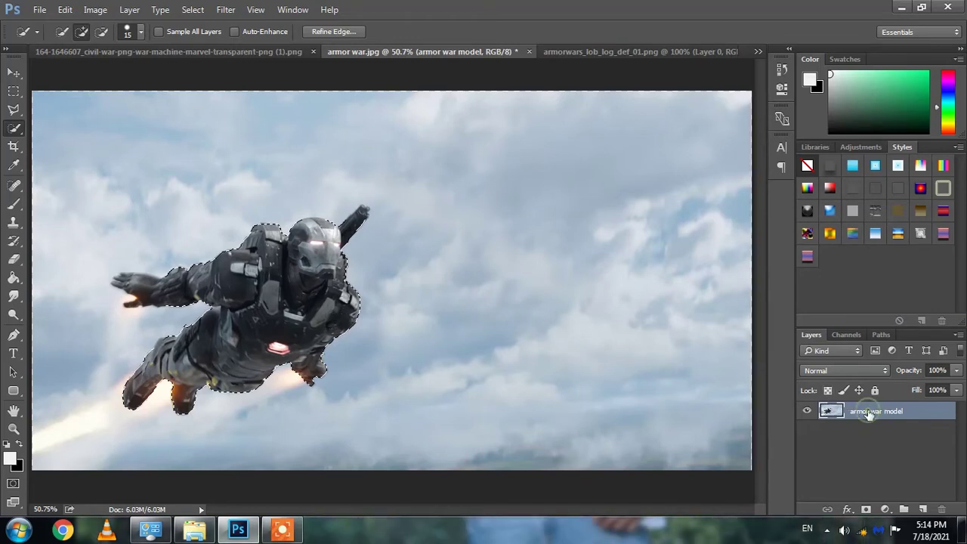
key(ctrl+j)
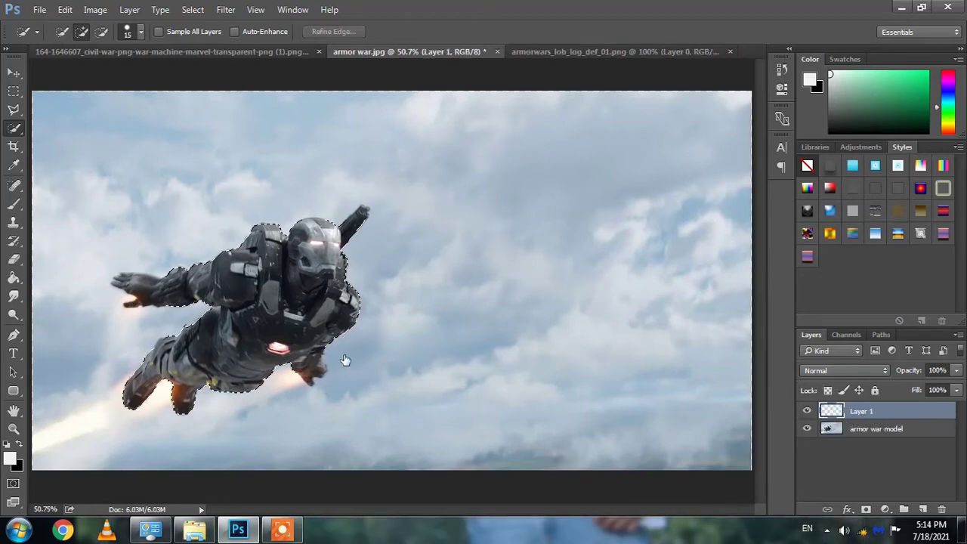
key(v)
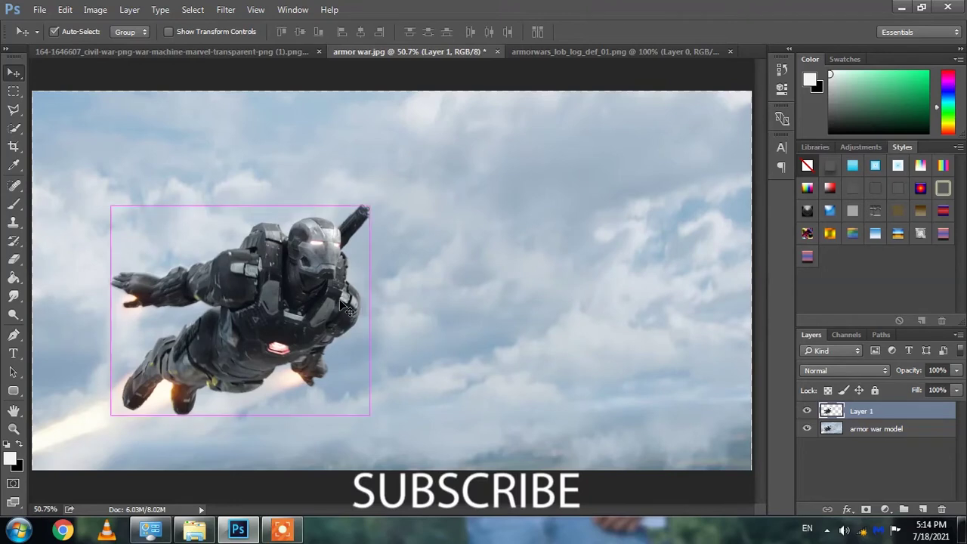
- Shrink the copied figure to a tiny size in the upper-left sky and apply a 3.6-pixel Gaussian Blur
key(ctrl+t)
drag(311, 360, 127, 246)
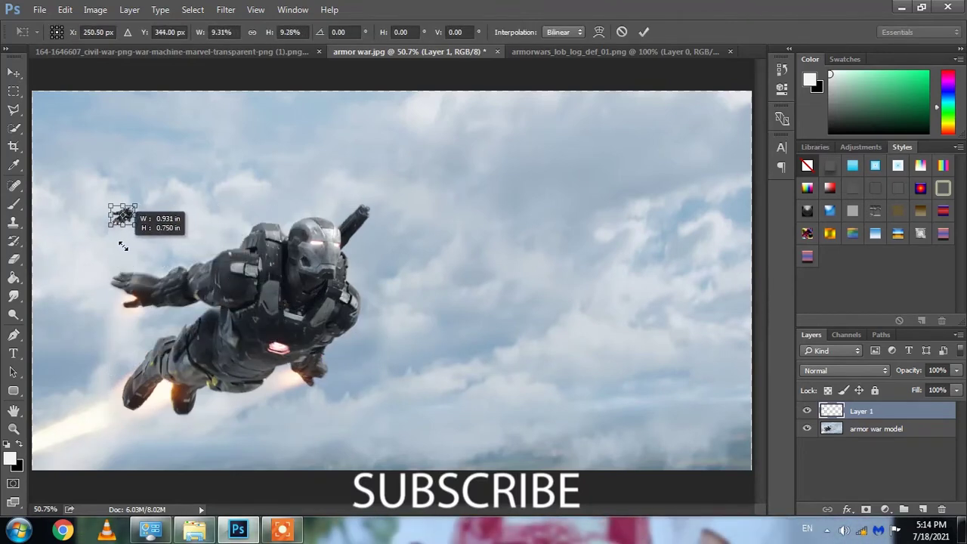
drag(127, 247, 180, 201)
key(Return)
click(226, 9)
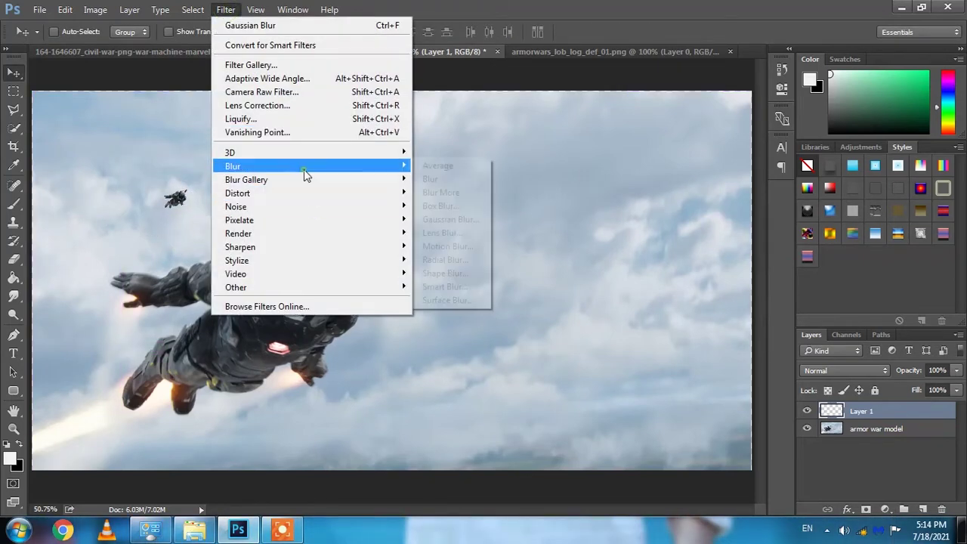
click(451, 219)
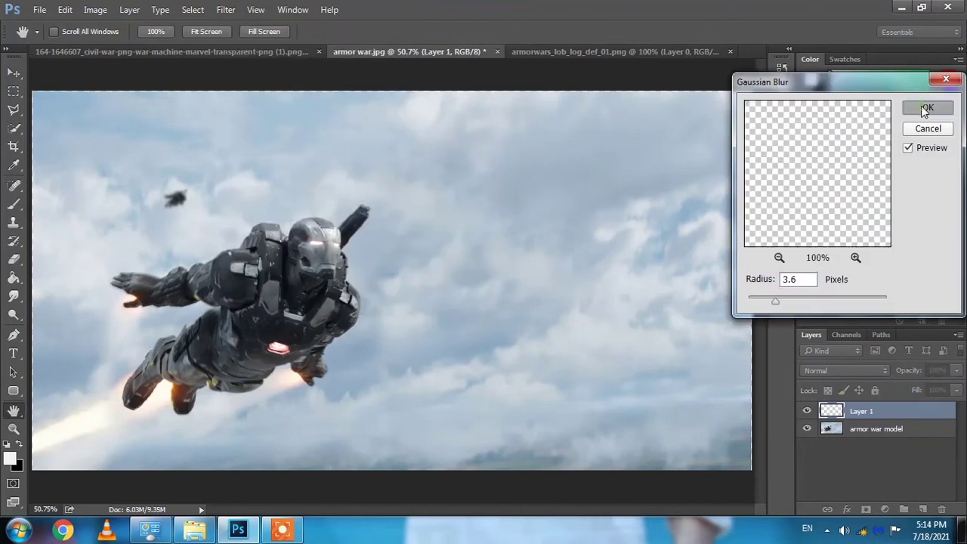
click(923, 110)
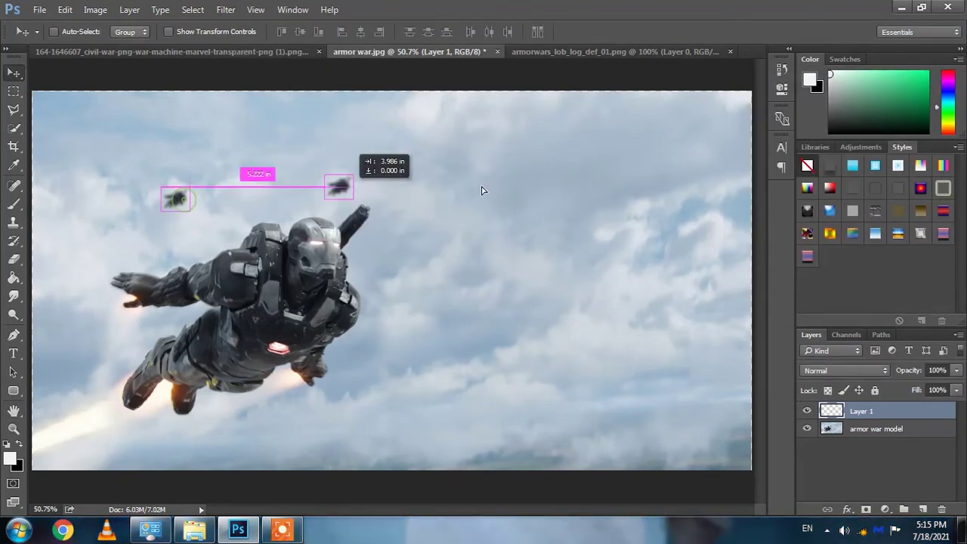
- Duplicate the tiny figure to the right, flip it horizontally and shrink it to about 81%
drag(187, 202, 490, 190)
key(ctrl+t)
right_click(488, 196)
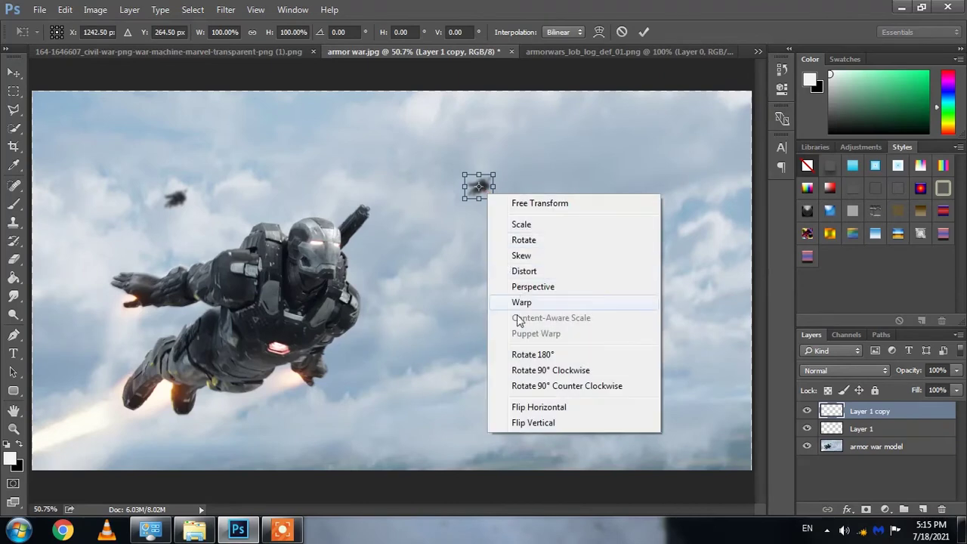
click(550, 409)
drag(495, 203, 455, 171)
key(Return)
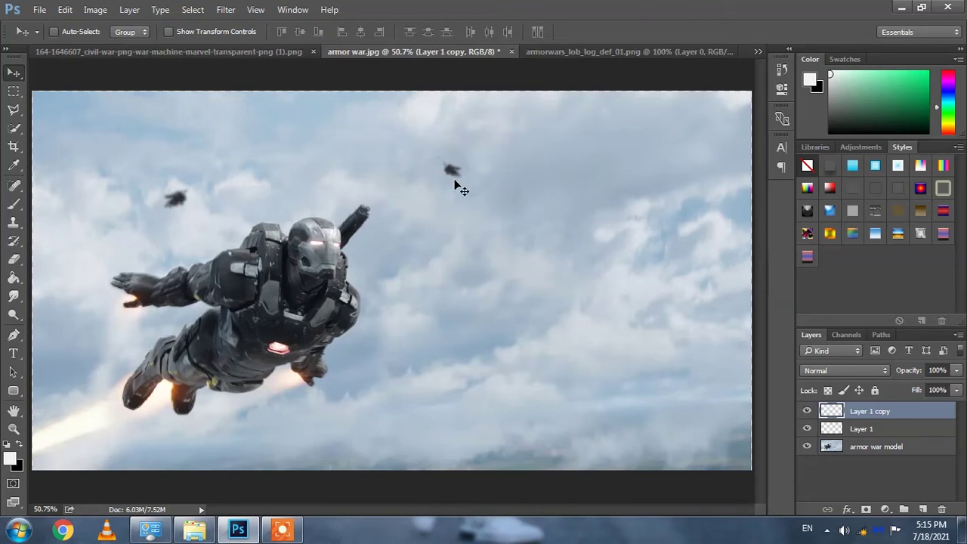
scroll(385, 288, down, 3)
scroll(385, 288, up, 1)
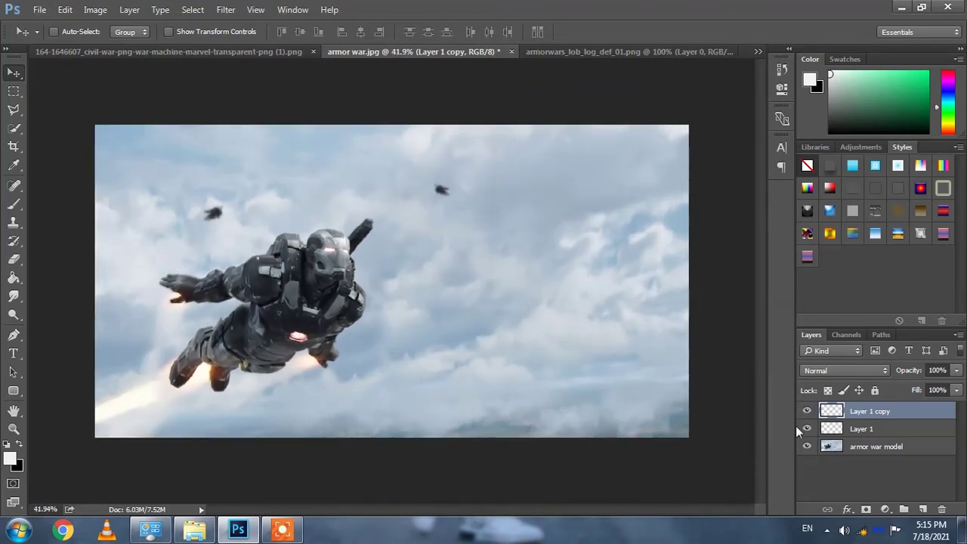
click(873, 447)
click(226, 10)
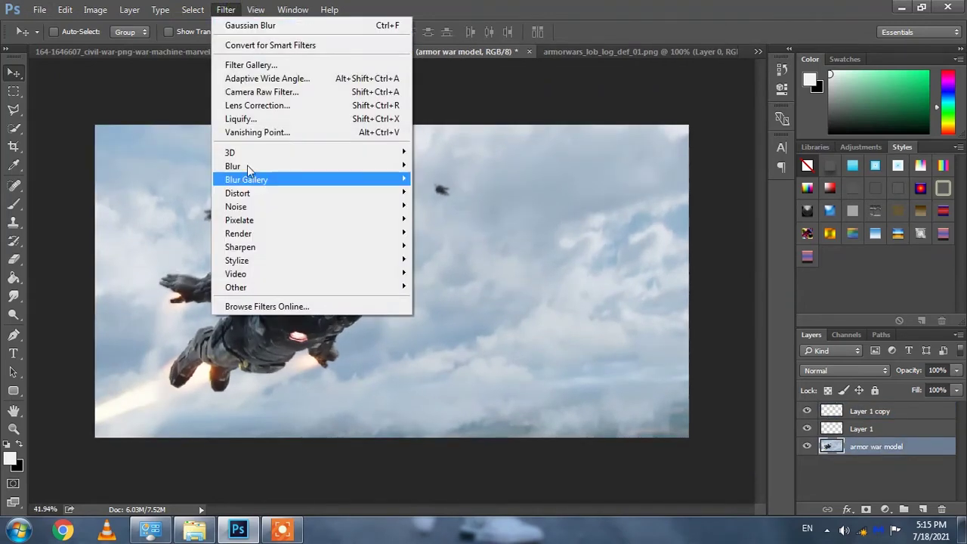
- Camera Raw grade armor war model: Temperature +8, Tint +3, Exposure +0.15, Contrast +16, Shadows +6, Clarity +36, Vibrance +63
click(279, 92)
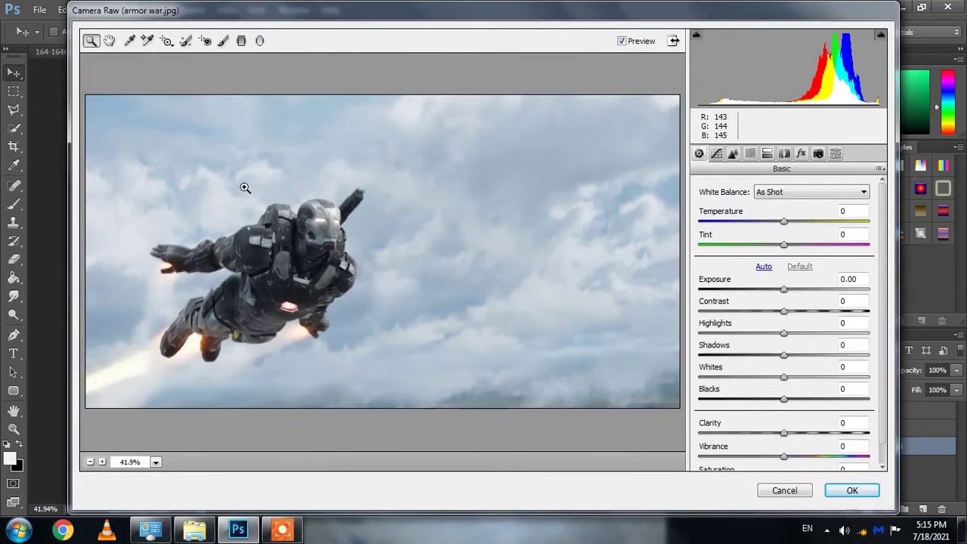
drag(784, 222, 790, 225)
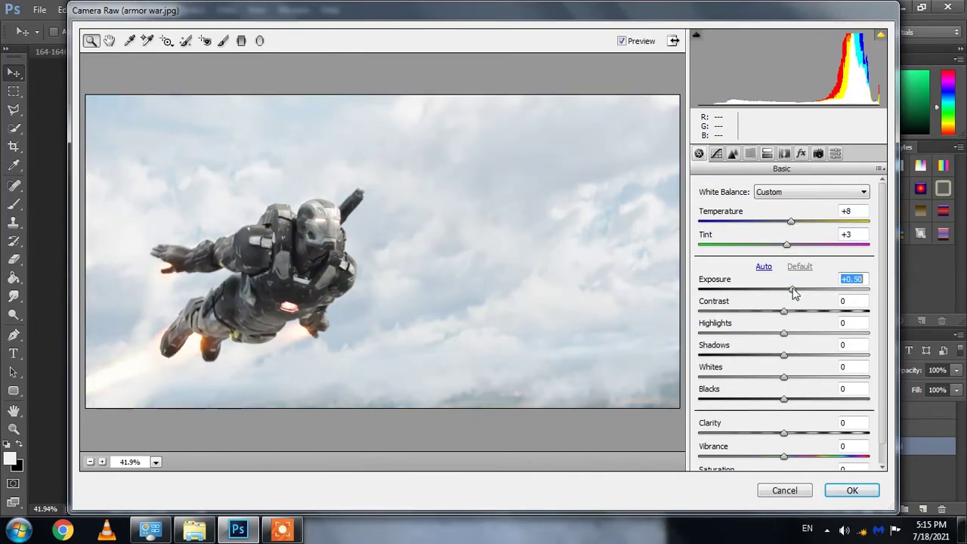
drag(793, 294, 802, 318)
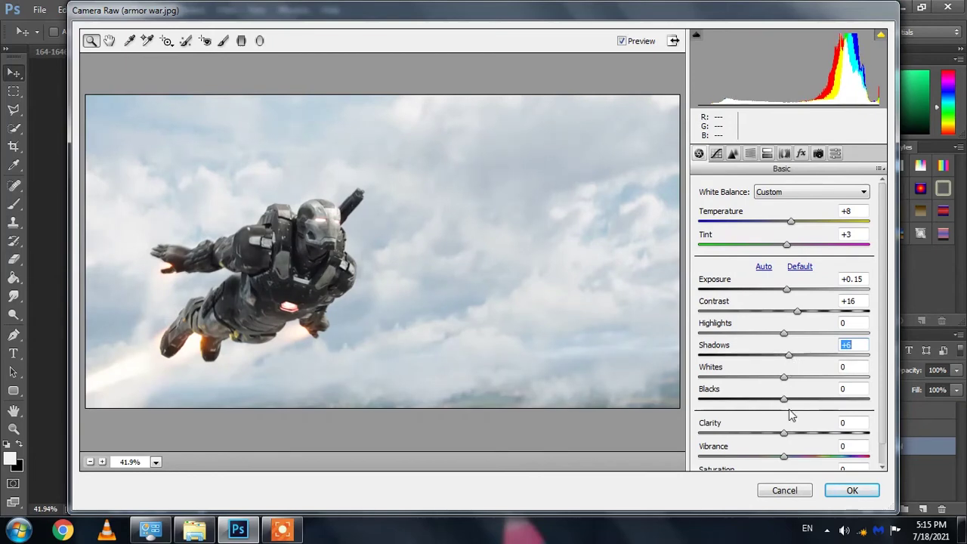
mouse_move(808, 435)
mouse_down()
mouse_move(826, 434)
mouse_move(802, 443)
mouse_up()
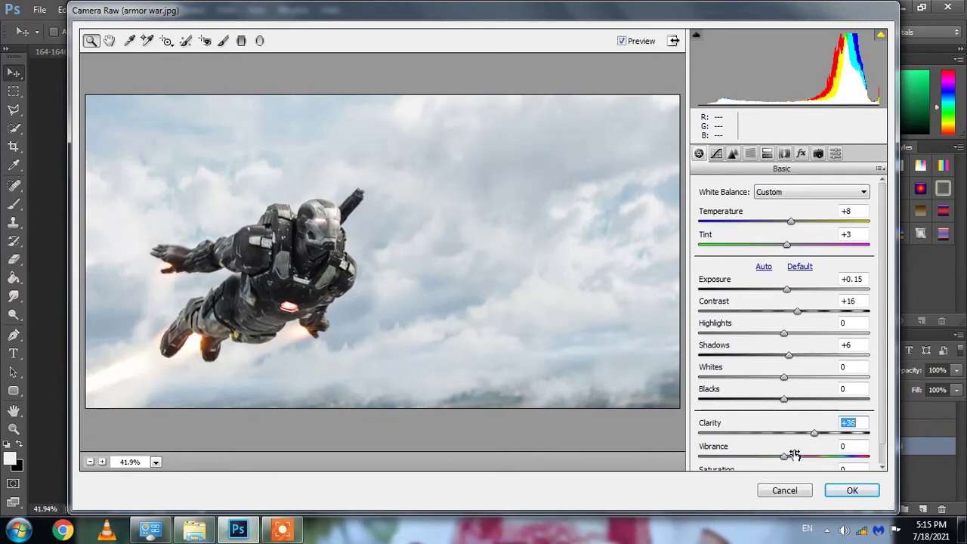
drag(811, 460, 832, 462)
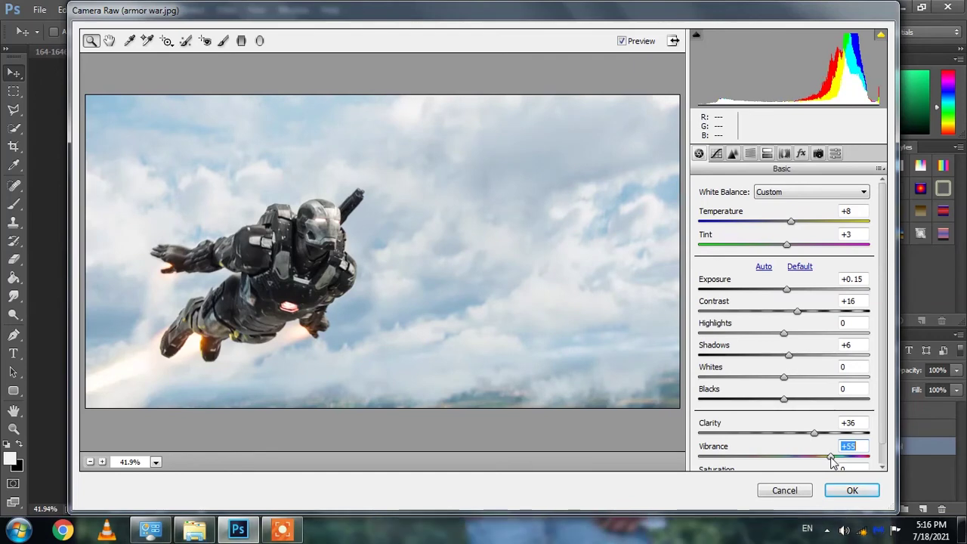
click(850, 491)
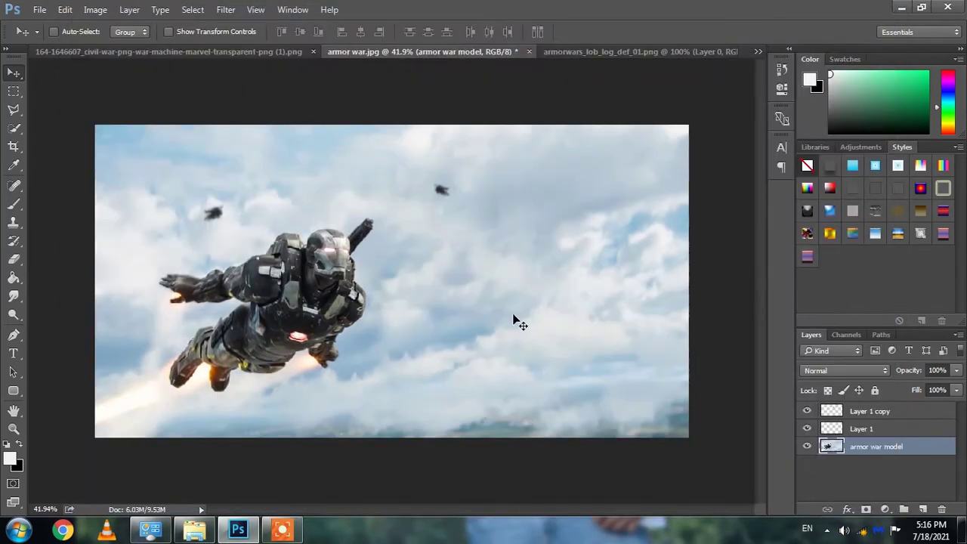
- Move Layer 1 below armor war model and set the view zoom to 50%
click(866, 431)
mouse_move(866, 432)
mouse_down()
mouse_move(861, 446)
mouse_move(861, 428)
mouse_up()
key(z)
right_click(423, 260)
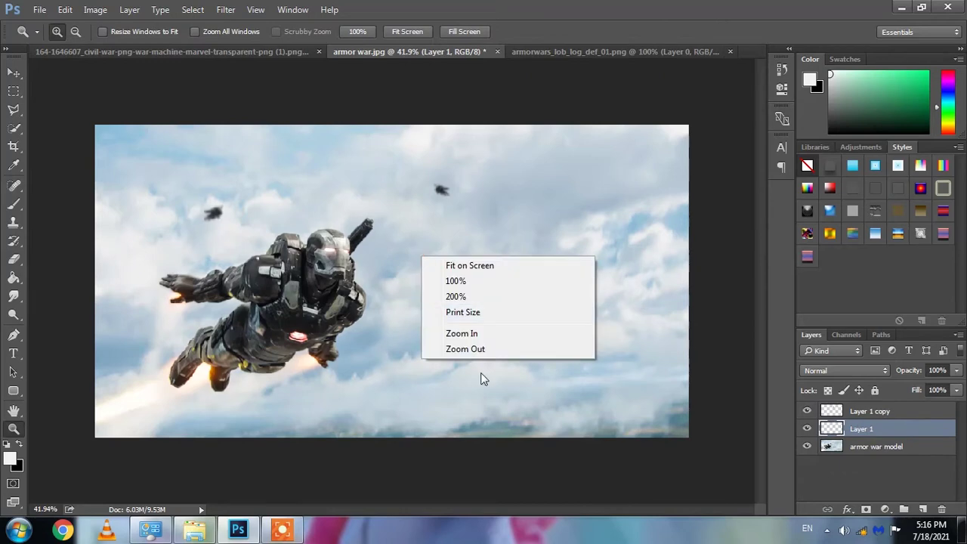
click(476, 349)
right_click(428, 283)
click(476, 376)
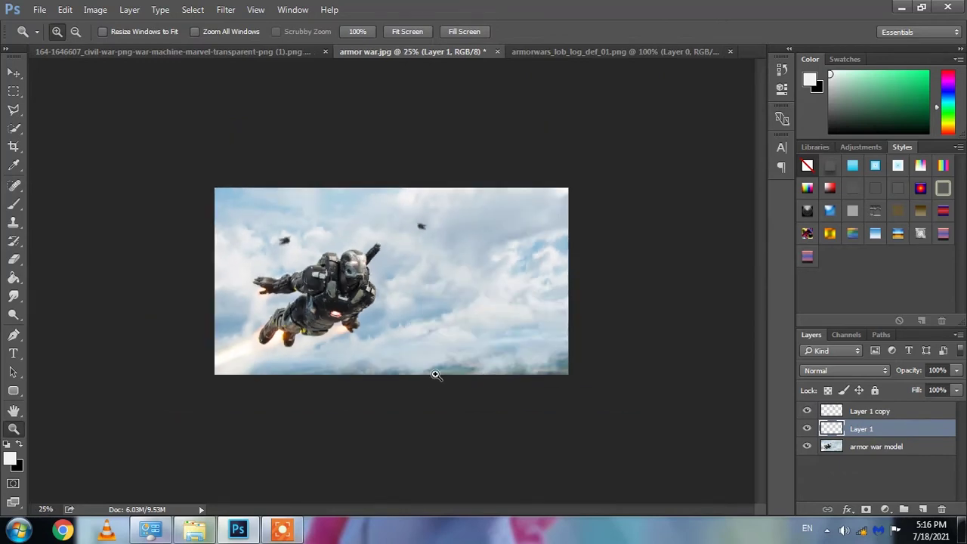
click(389, 300)
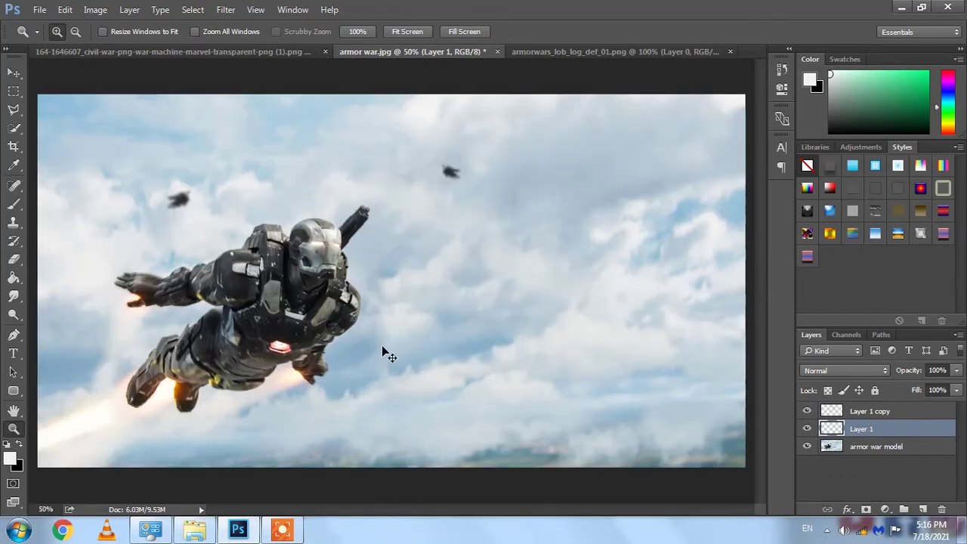
key(v)
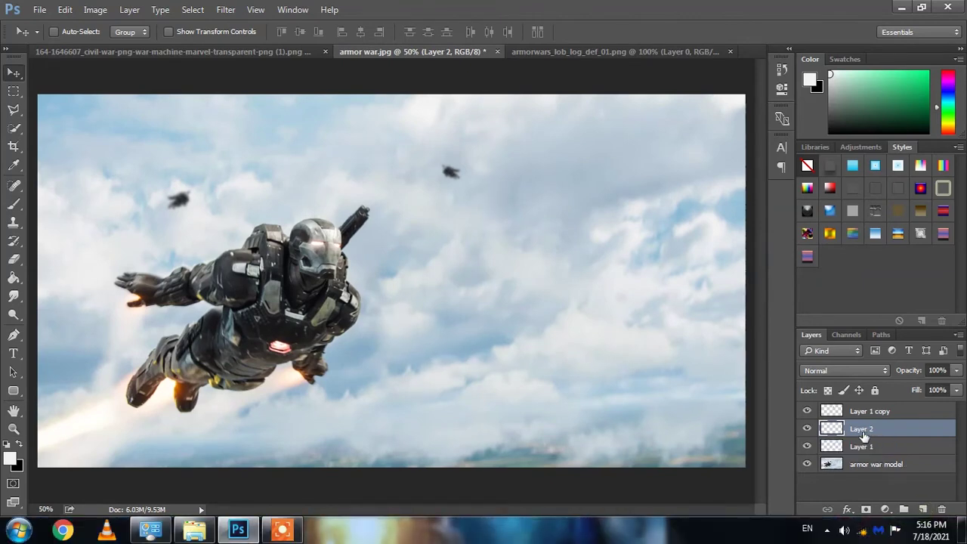
- Add a new Layer 2 at the top of the stack and fill it with black
click(855, 411)
key(ctrl+shift+alt+n)
click(65, 9)
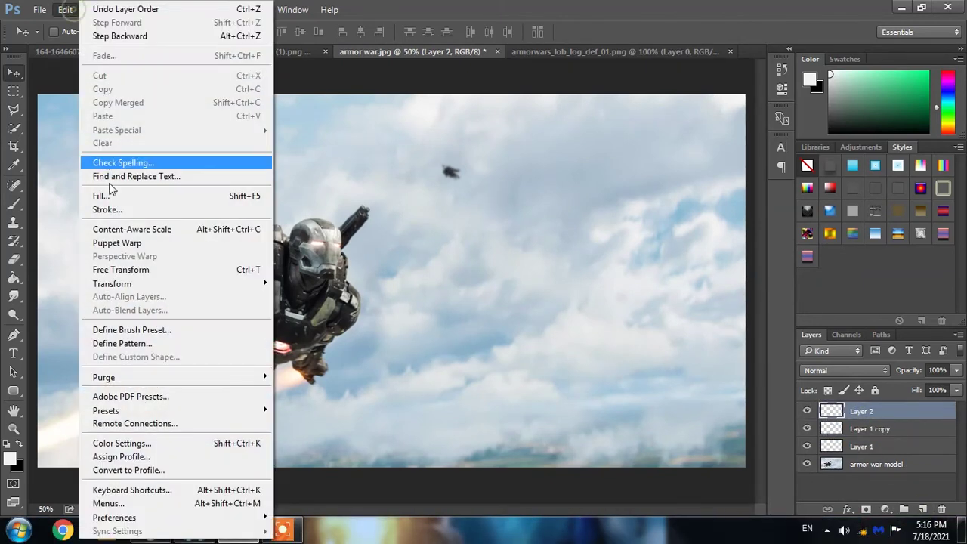
click(113, 196)
click(580, 144)
- Render a 105mm Prime lens flare at about 39% brightness on the black layer
click(225, 9)
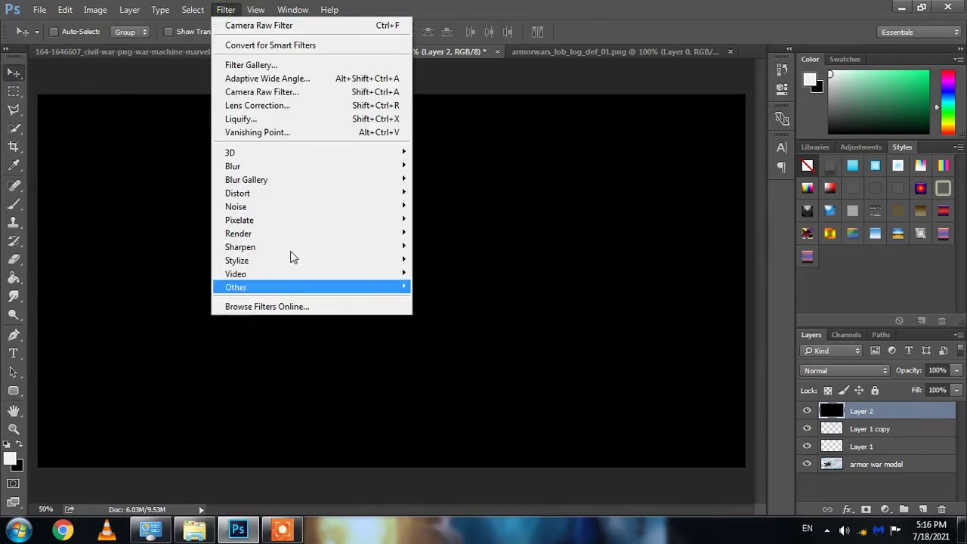
click(450, 322)
click(345, 356)
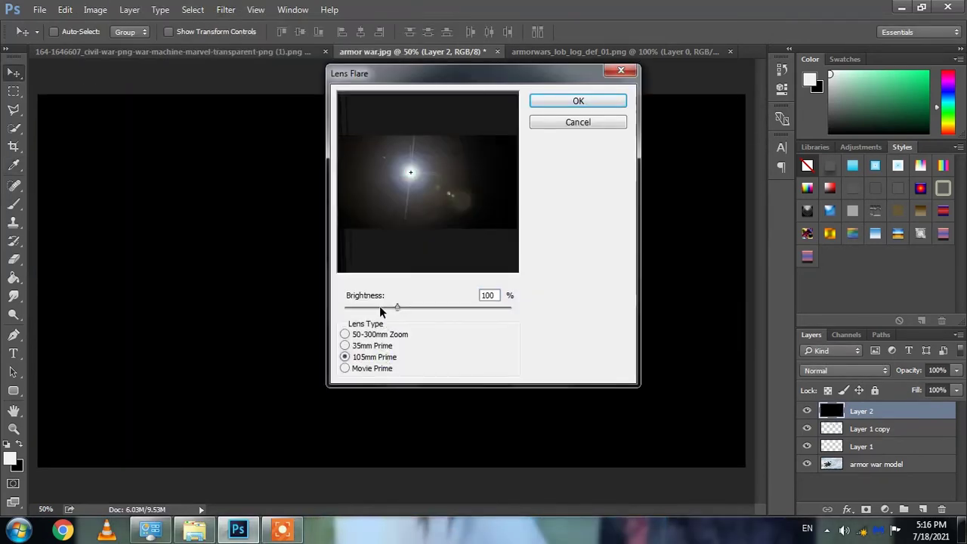
drag(394, 308, 363, 309)
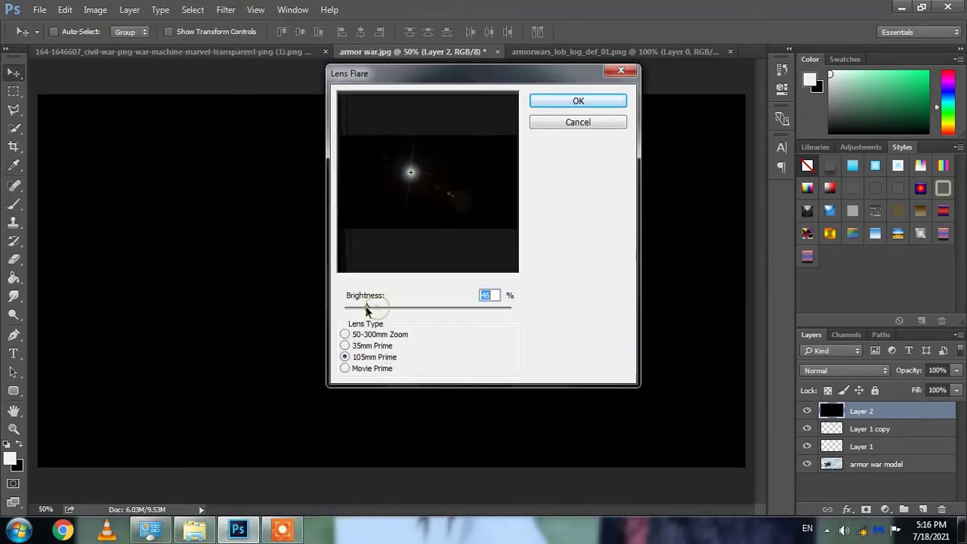
click(551, 98)
- Set Layer 2 to Color Dodge blending and move the flare onto War Machine's chest
click(820, 371)
click(807, 184)
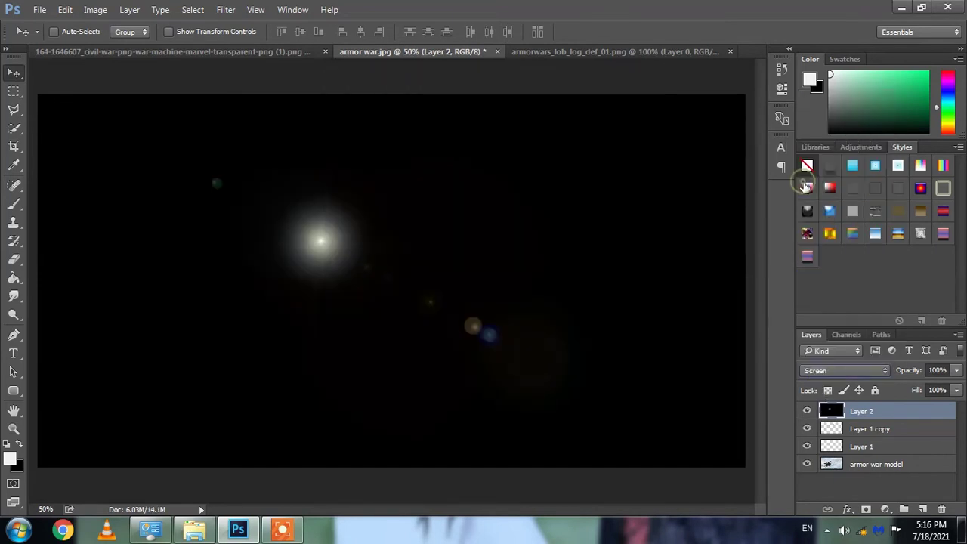
drag(328, 252, 287, 362)
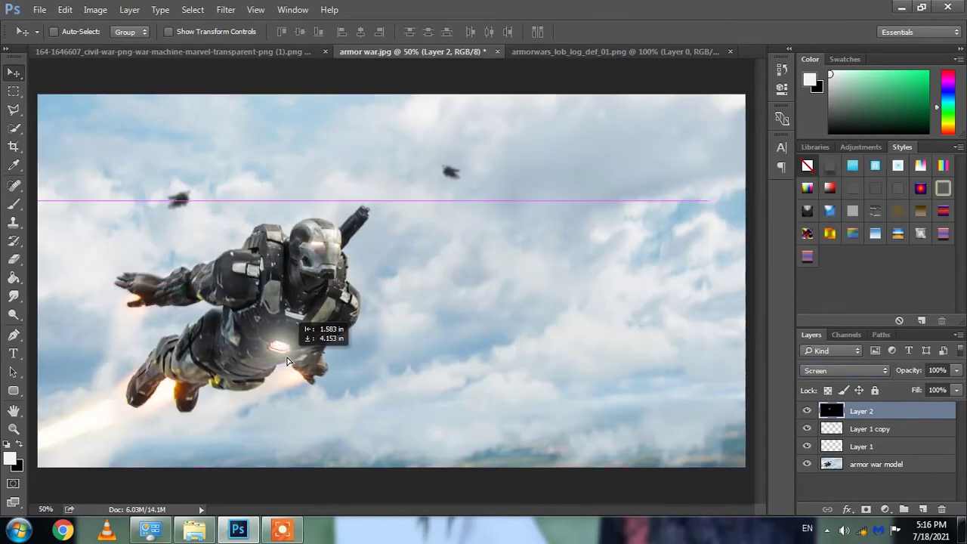
click(824, 371)
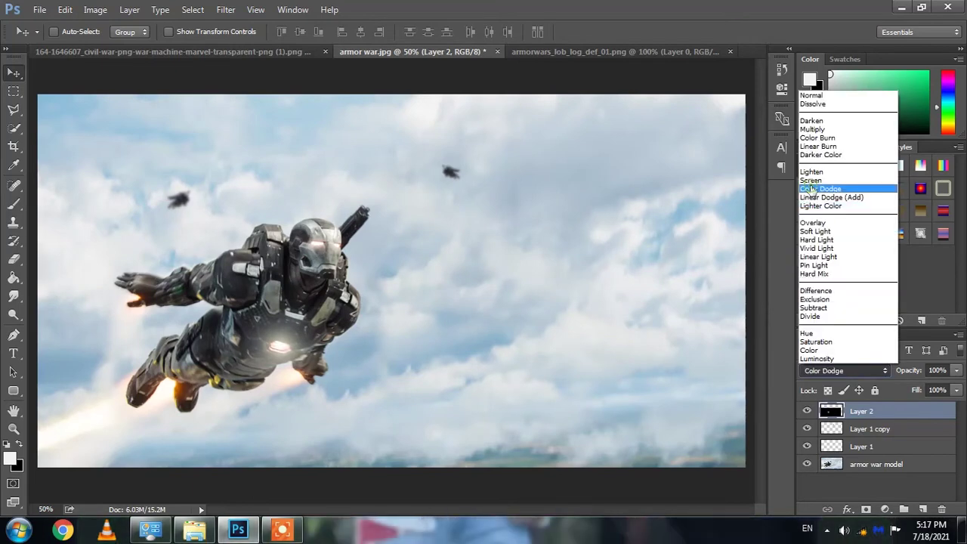
click(810, 191)
click(104, 10)
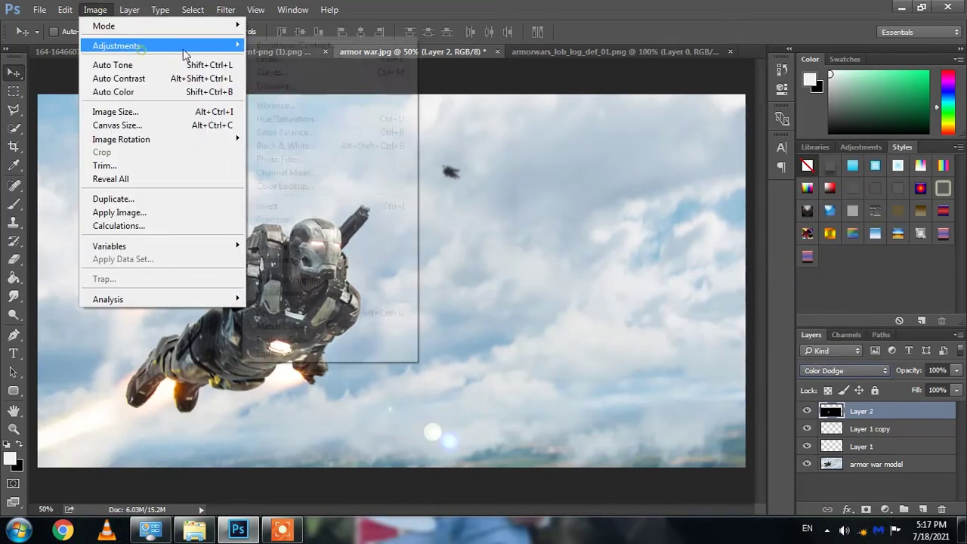
- Tint the chest flare with a Blue Photo Filter at 100% density
click(286, 159)
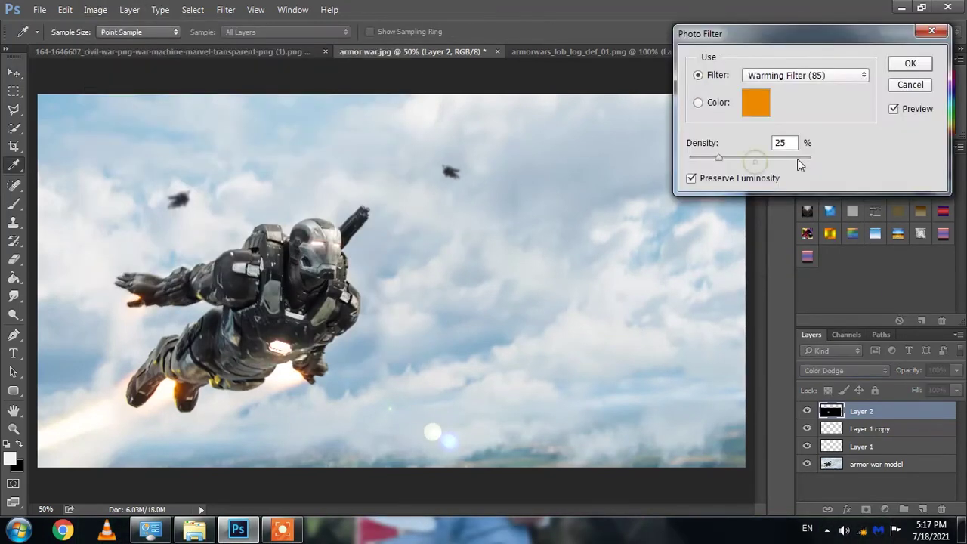
click(764, 75)
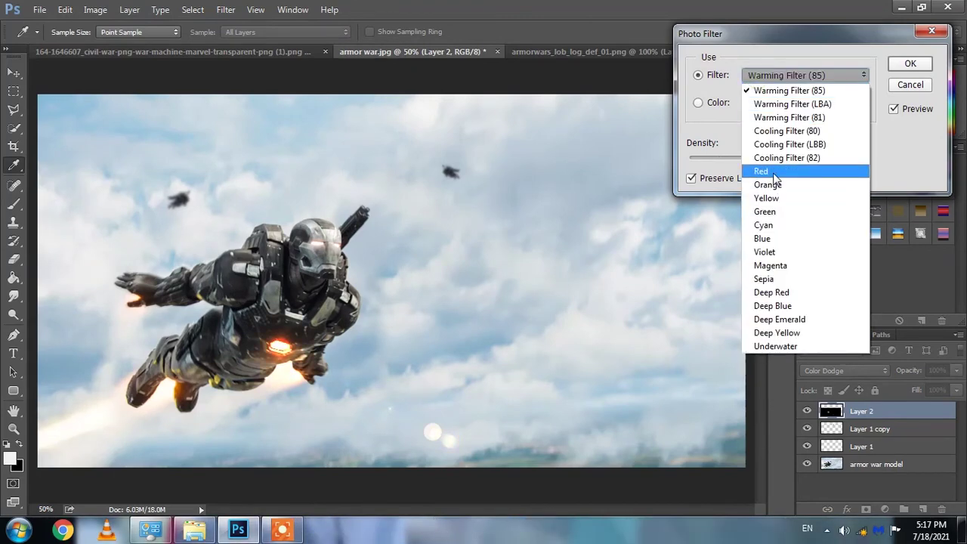
click(772, 171)
key(Down)
key(Down)
key(Down)
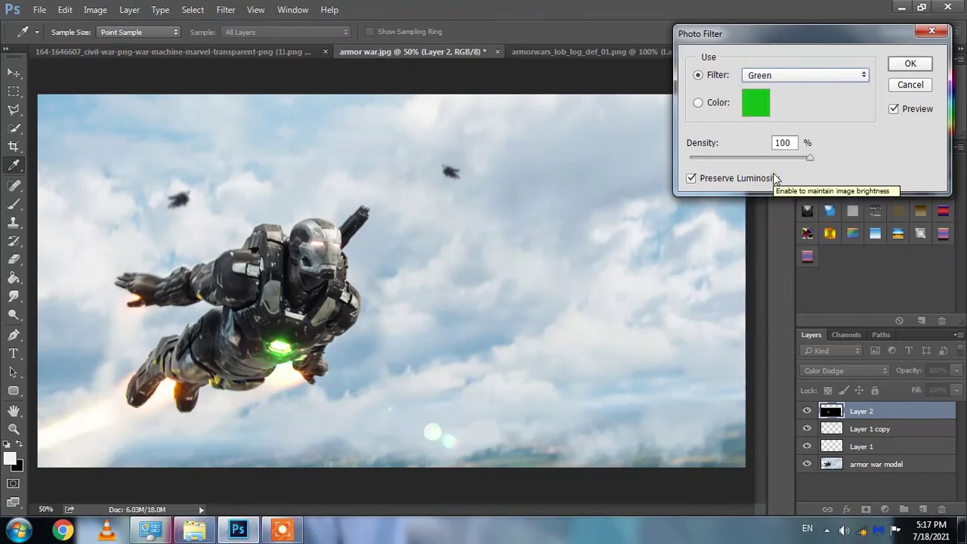
key(Down)
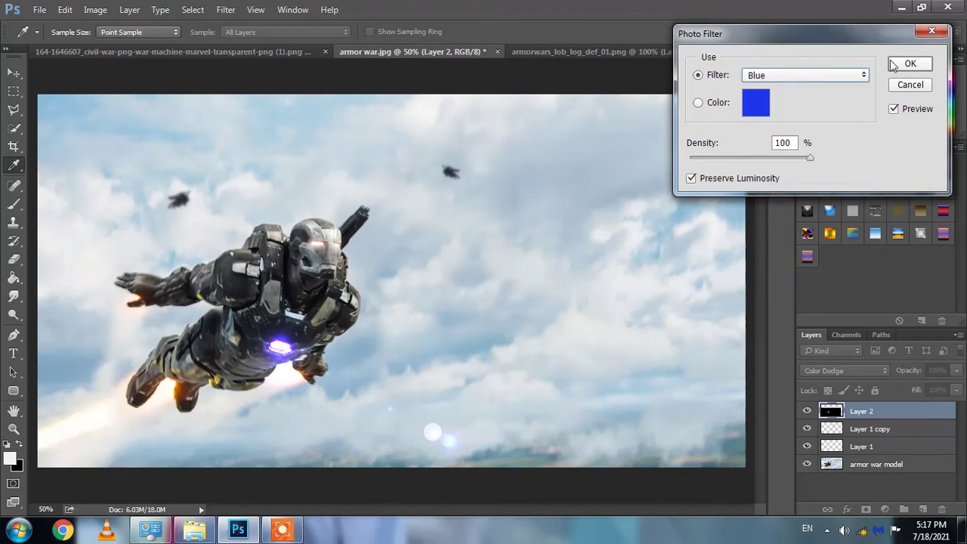
key(Down)
click(907, 63)
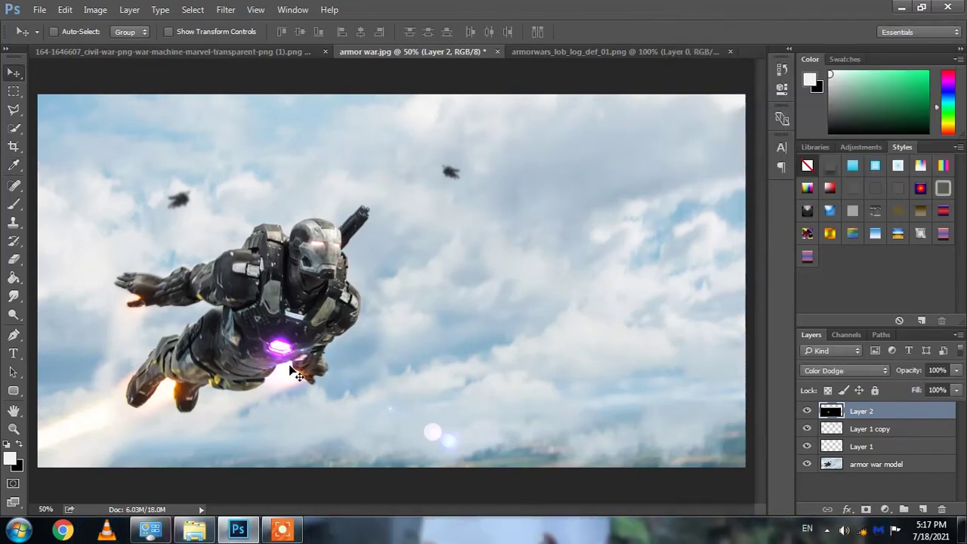
- Alt-drag copies of the purple glow onto the outstretched hand and both boot thrusters
drag(213, 342, 143, 311)
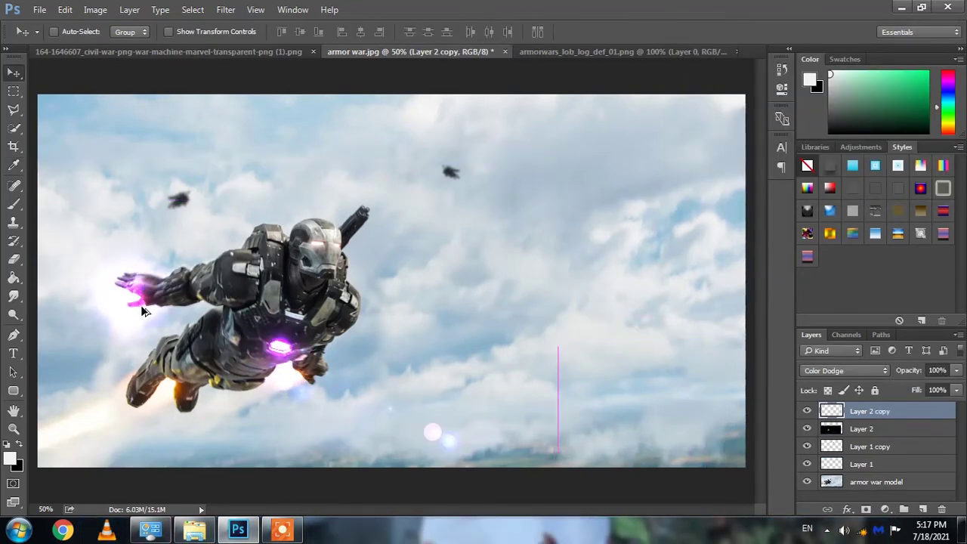
drag(154, 338, 312, 386)
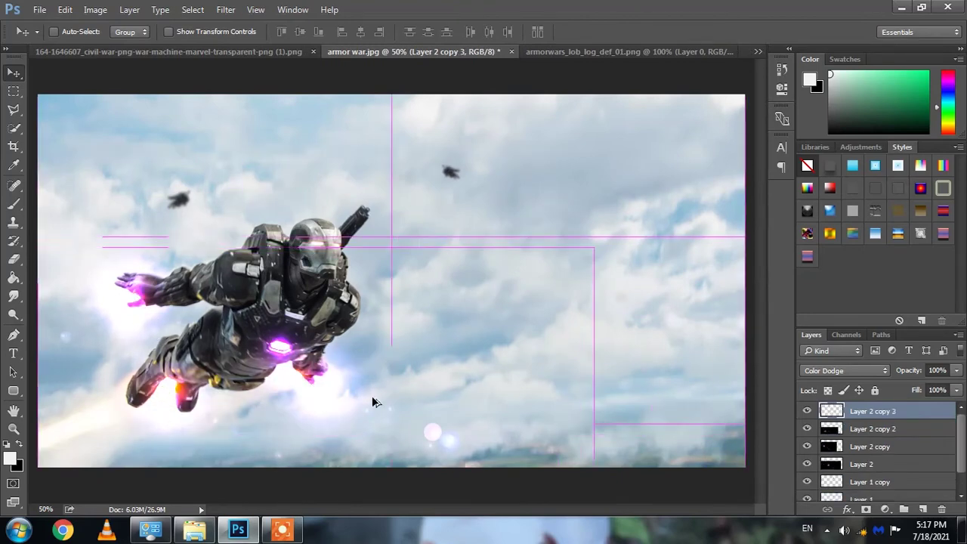
scroll(350, 254, down, 2)
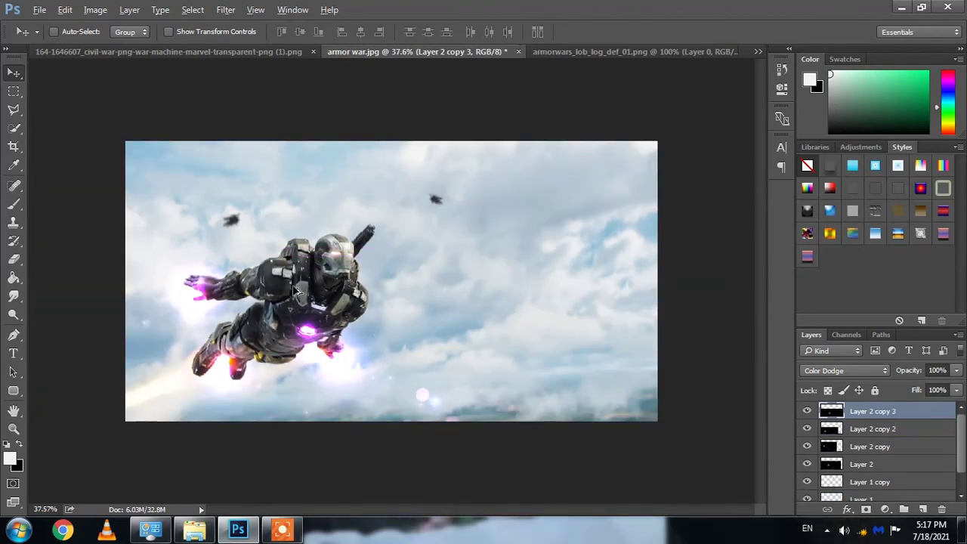
scroll(314, 276, up, 3)
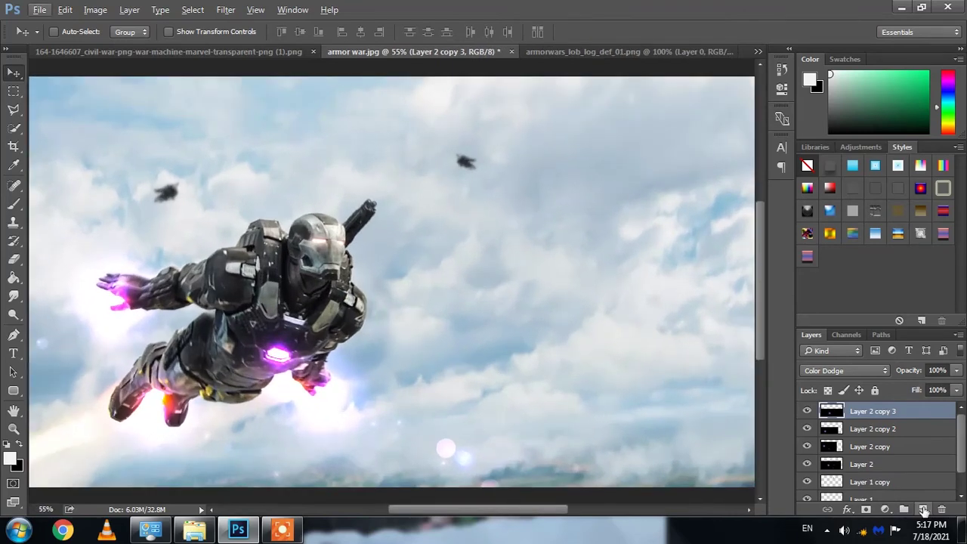
- Create a new Layer 3 and fill it with solid black
click(924, 511)
click(65, 9)
click(106, 195)
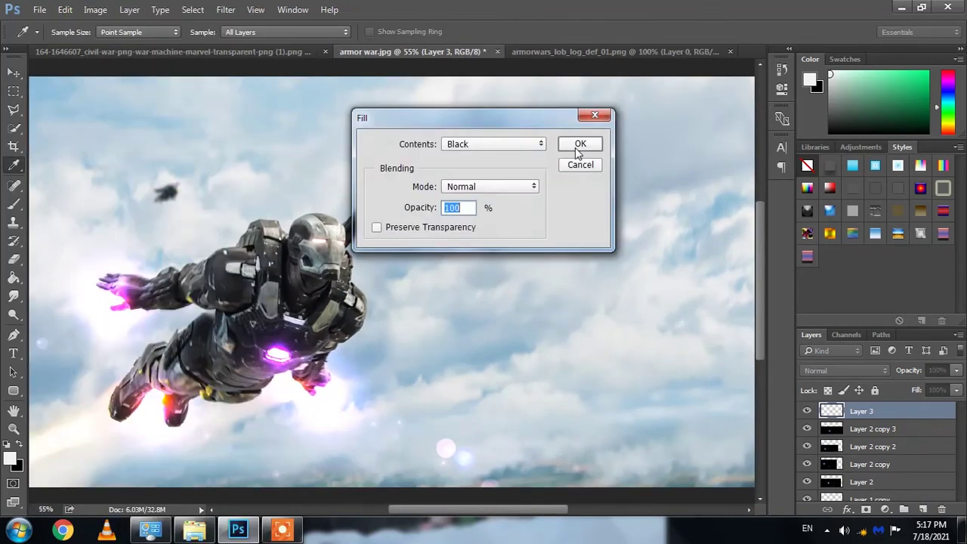
click(580, 145)
key(v)
- Render a slightly brighter lens flare on Layer 3 and set it to Screen blending
click(225, 9)
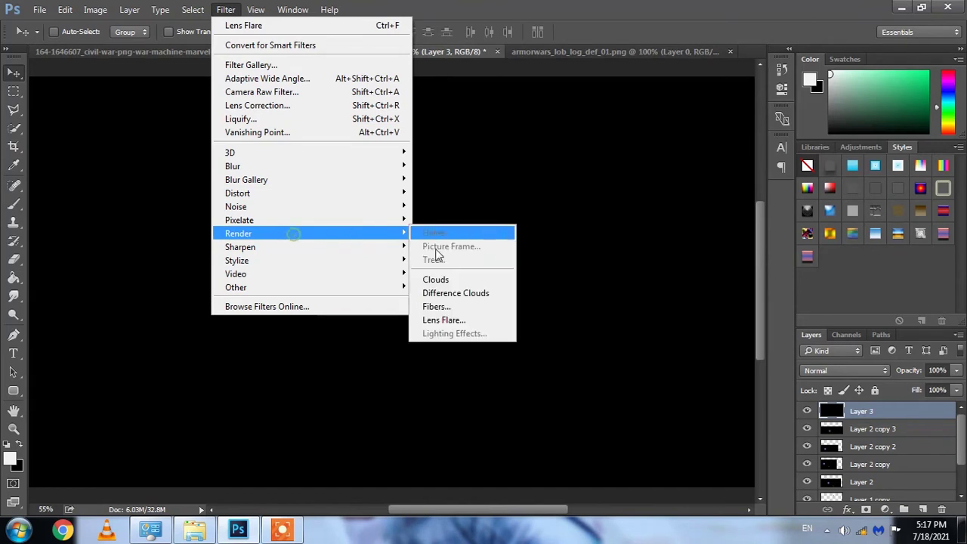
click(435, 320)
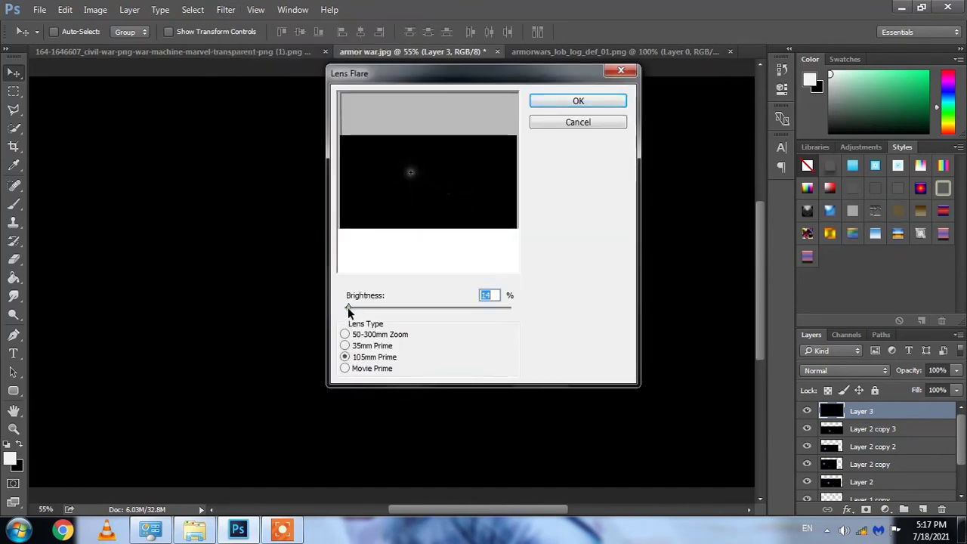
drag(349, 311, 354, 310)
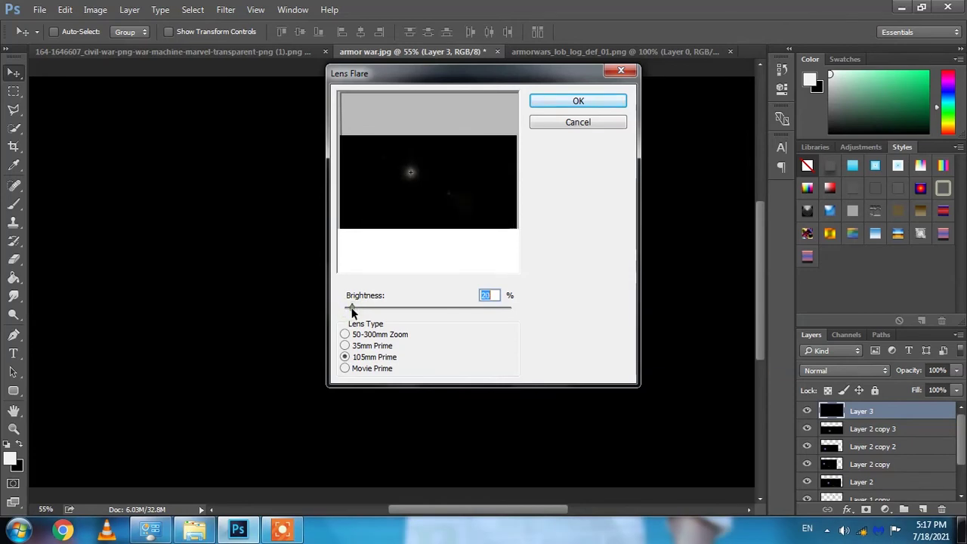
click(572, 101)
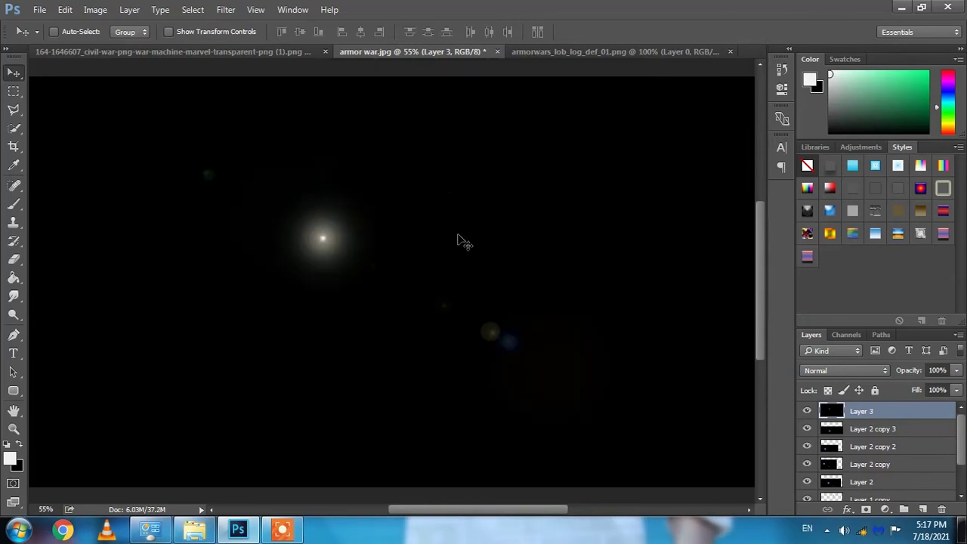
click(810, 370)
click(816, 183)
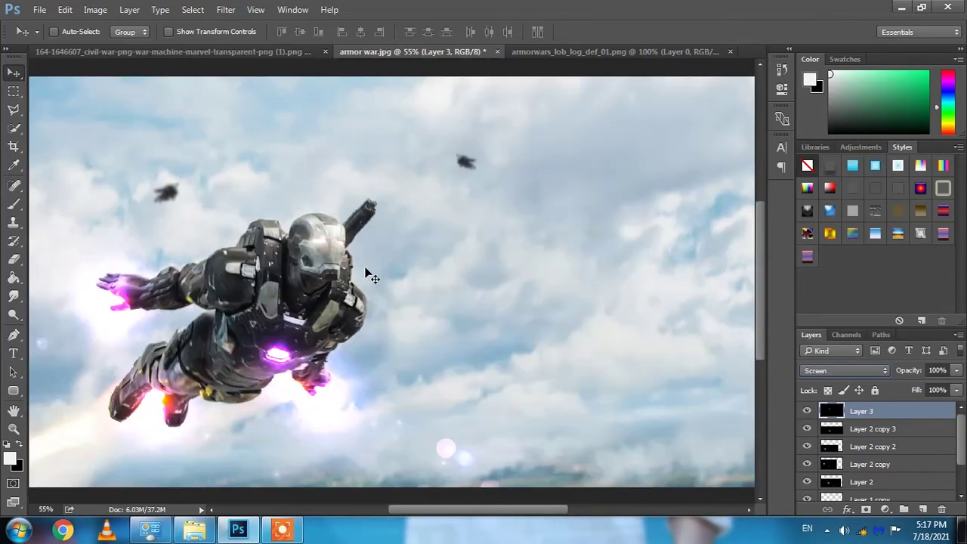
key(ctrl+t)
scroll(528, 336, down, 2)
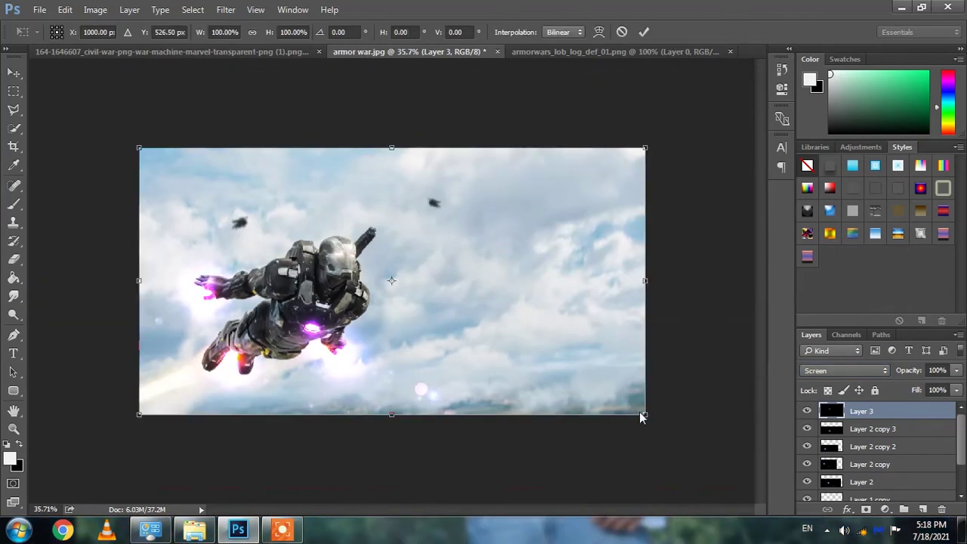
- Shrink the lens flare to about 30% and move it onto War Machine's eyes
drag(641, 417, 288, 230)
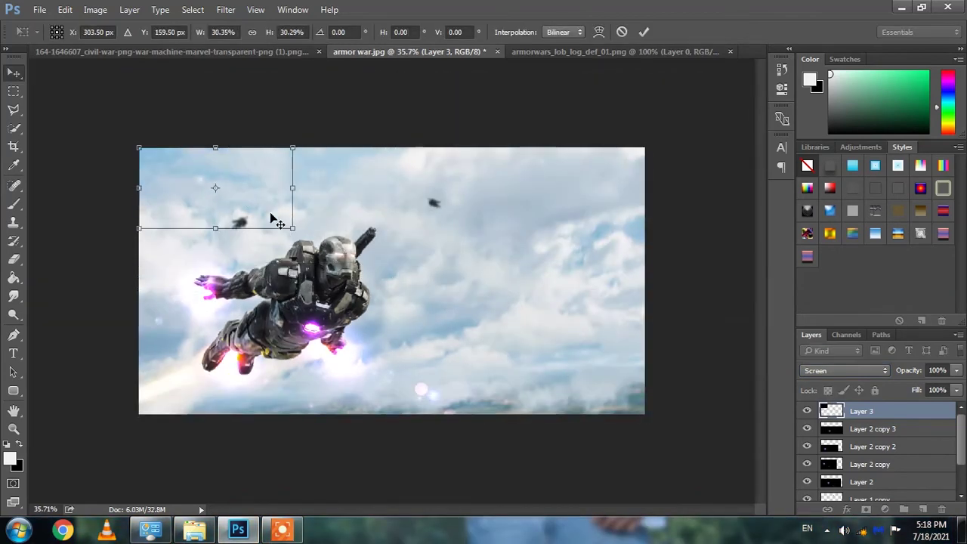
key(Return)
scroll(336, 242, up, 5)
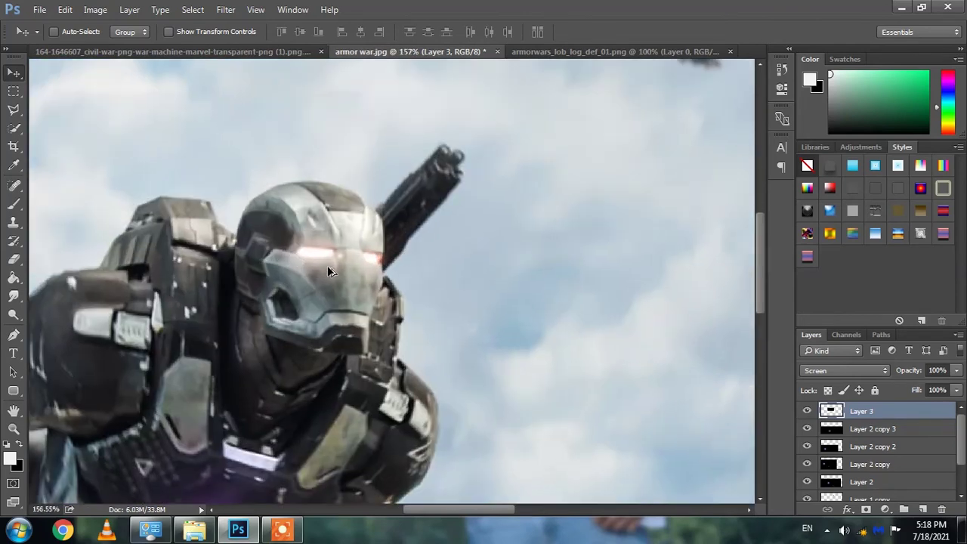
scroll(327, 265, up, 1)
drag(327, 265, 322, 247)
- Tint the flare with a Violet Photo Filter adjustment
click(95, 9)
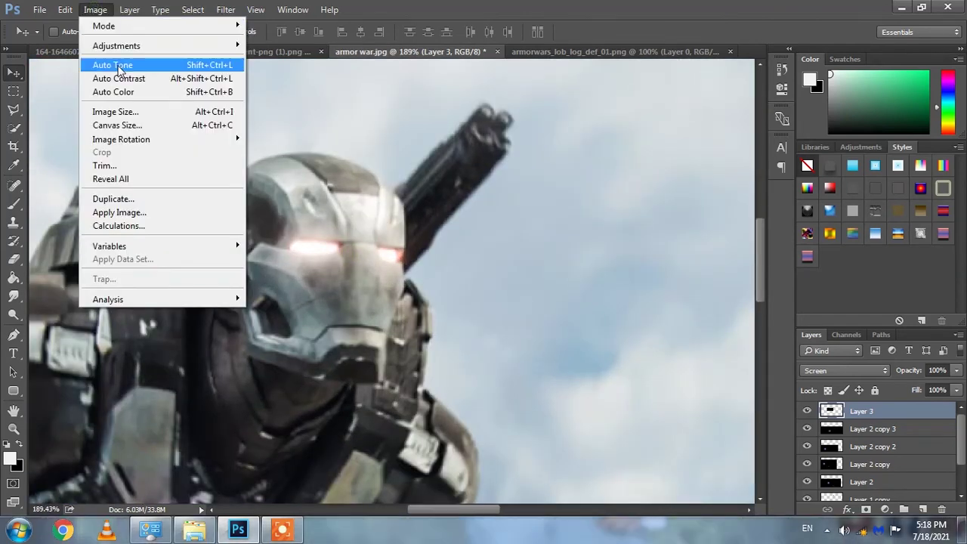
click(340, 158)
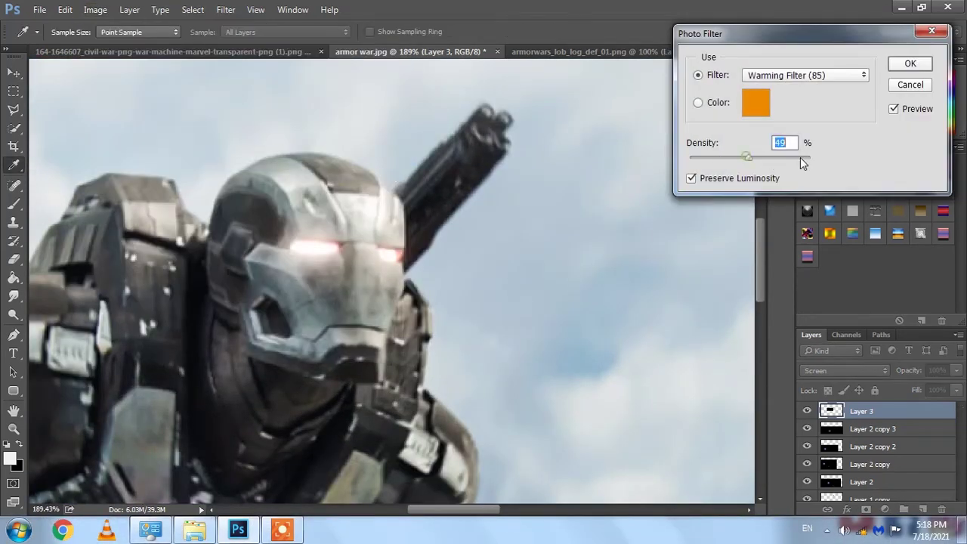
click(762, 78)
click(766, 250)
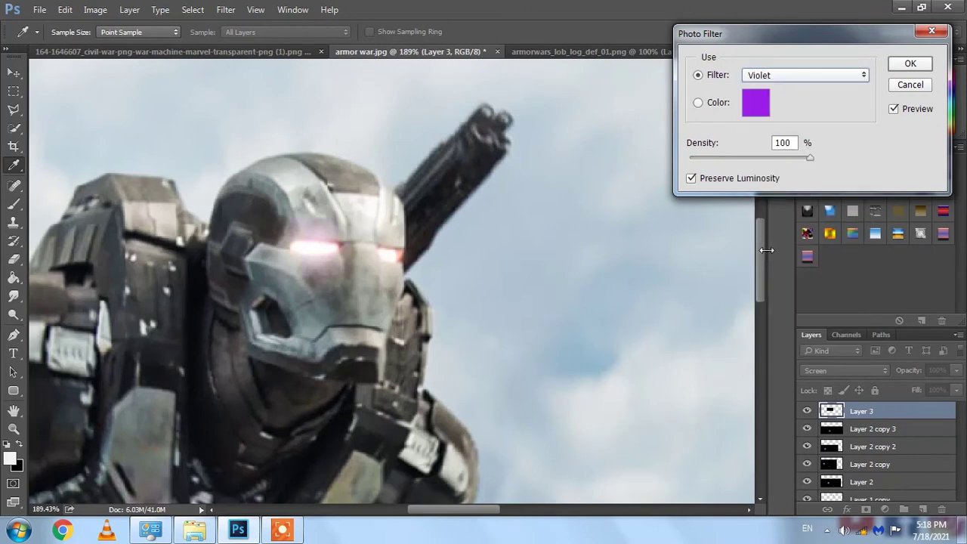
click(911, 64)
- Reposition the violet glow over the eyes, duplicate it, and brighten the copy's blend mode
key(v)
drag(322, 247, 393, 264)
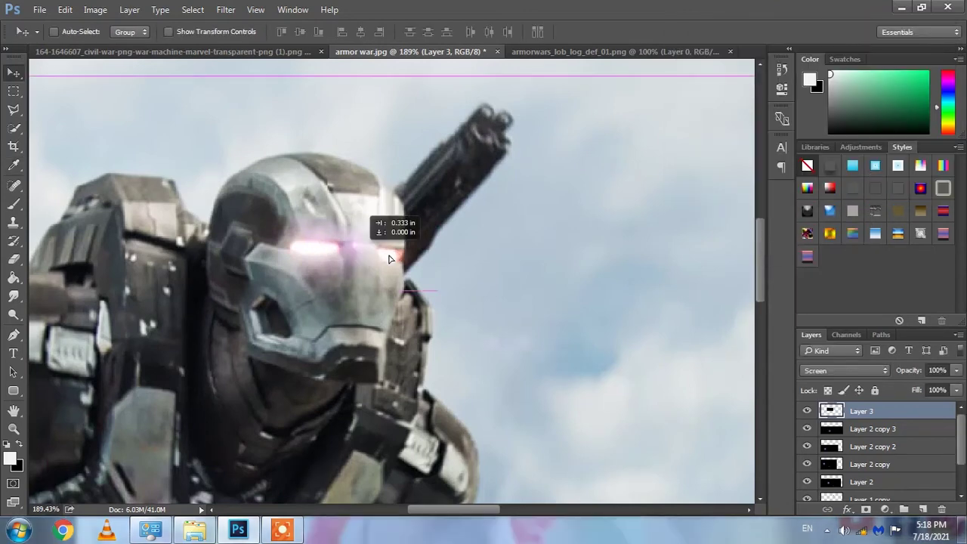
key(ctrl+j)
click(802, 370)
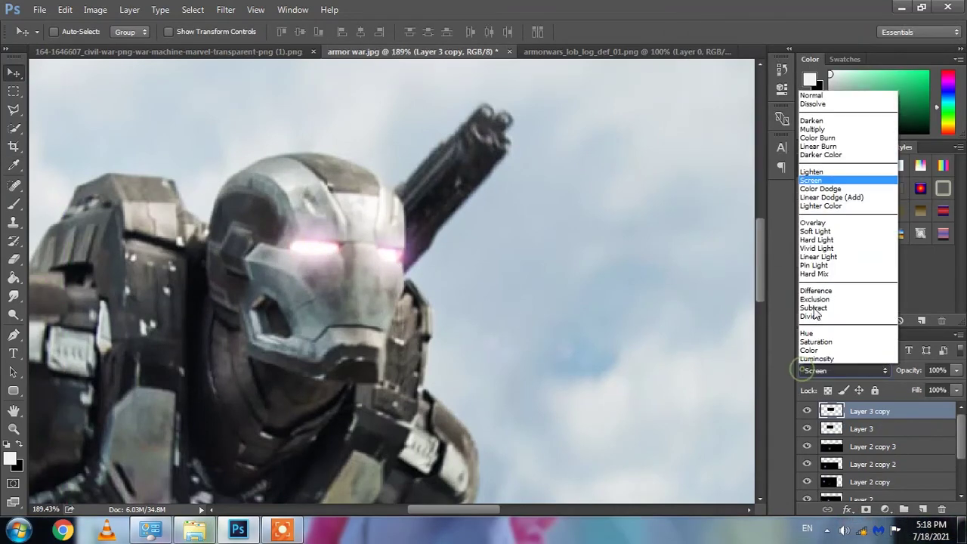
click(829, 189)
- Set the original Layer 3 flare to Color Dodge blend mode
click(862, 428)
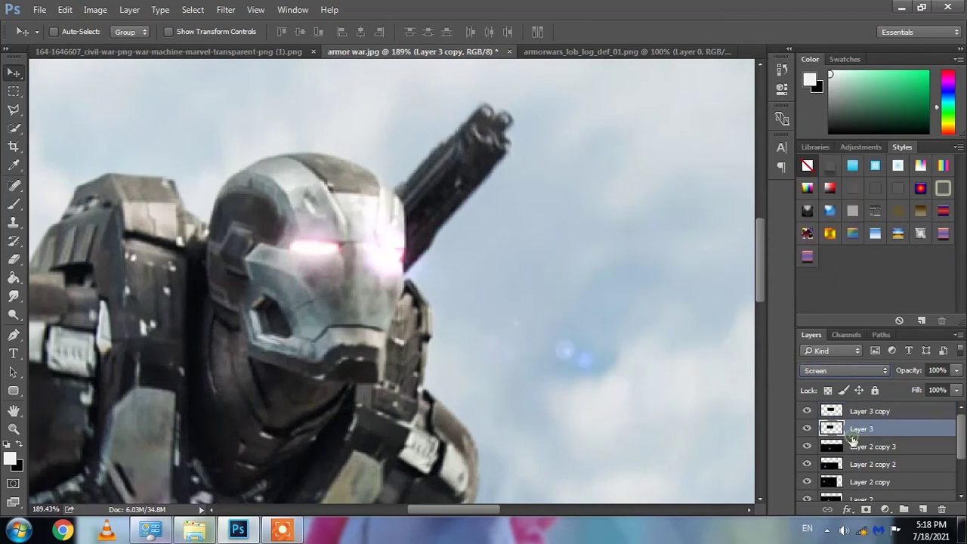
click(845, 370)
click(831, 198)
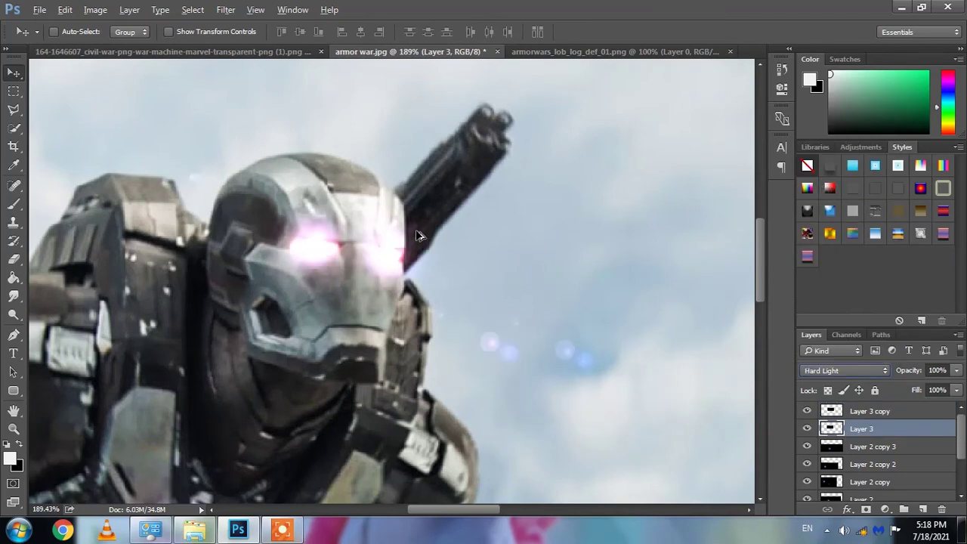
key(shift+plus)
key(shift+plus)
key(shift+plus)
key(shift+plus)
key(shift+plus)
key(shift+plus)
key(shift+plus)
key(shift+plus)
key(shift+plus)
key(shift+plus)
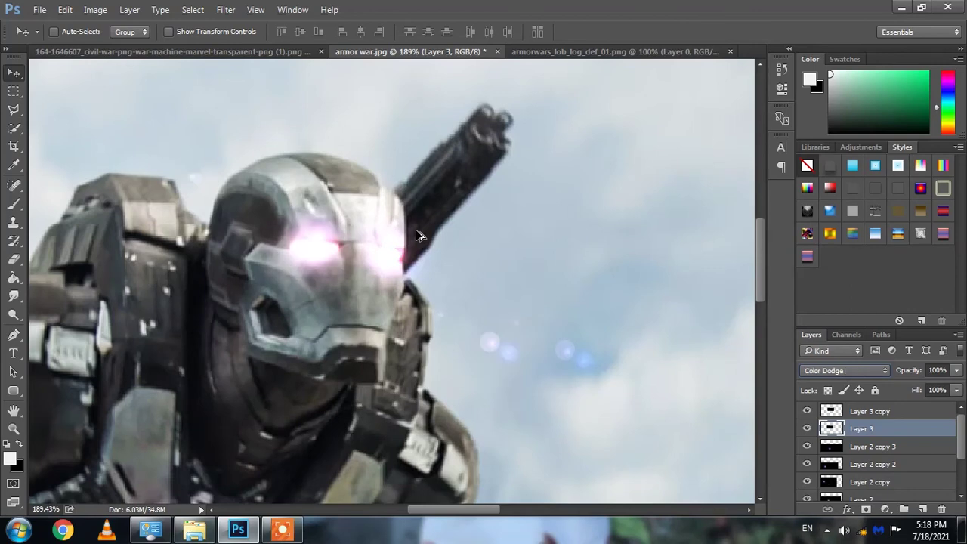
right_click(416, 229)
click(415, 225)
- Drag the Marvel Studios Armor Wars logo from its document into the poster
scroll(540, 322, down, 5)
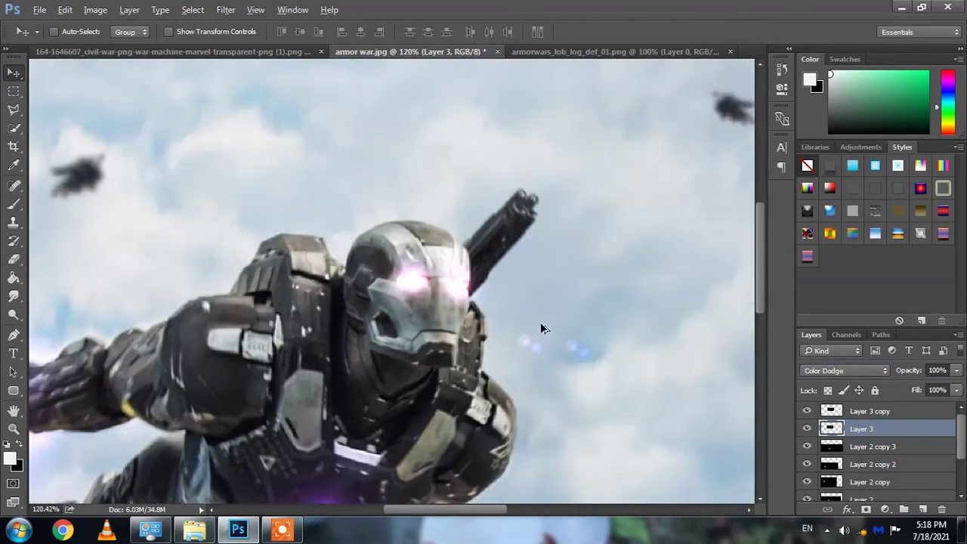
scroll(393, 206, down, 2)
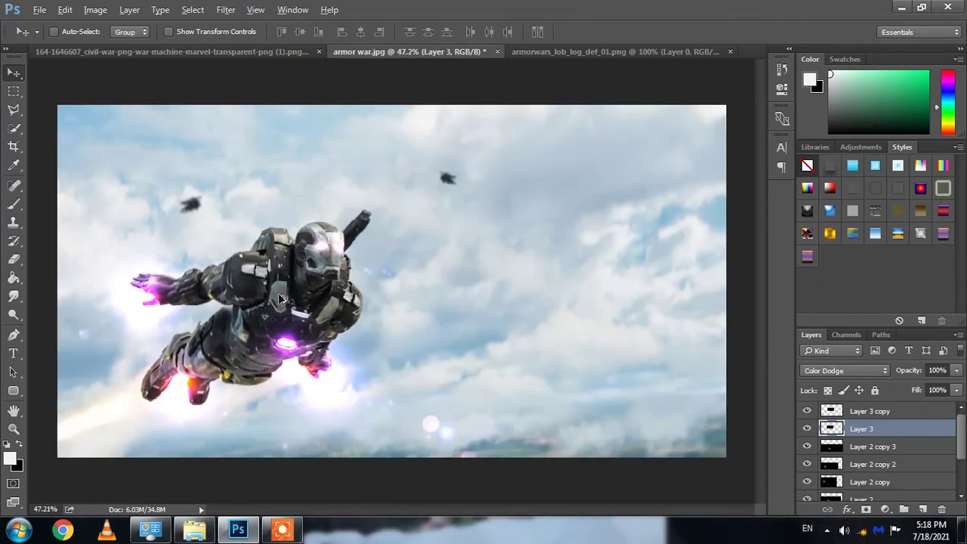
scroll(278, 293, down, 1)
scroll(317, 289, down, 1)
scroll(348, 285, up, 3)
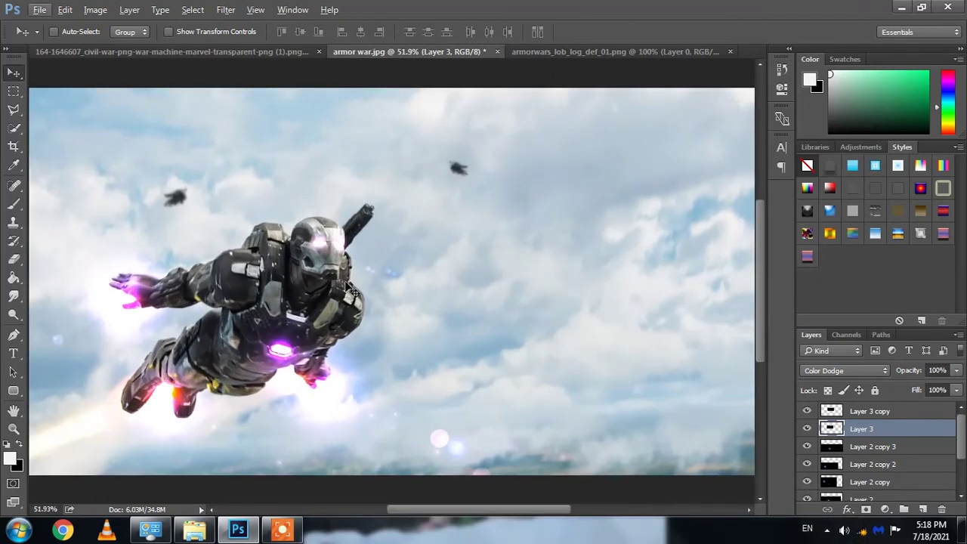
click(256, 9)
click(265, 232)
click(572, 51)
mouse_move(433, 270)
mouse_down()
mouse_move(433, 56)
mouse_move(529, 197)
mouse_up()
- Enlarge the logo to about 213% and place it in the upper-right sky
key(ctrl+t)
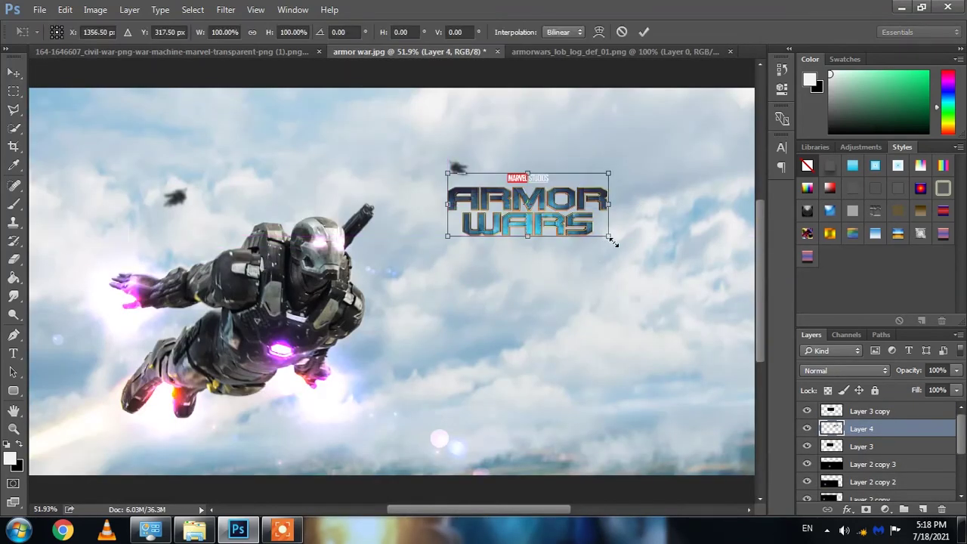
drag(614, 241, 756, 310)
mouse_move(658, 257)
mouse_down()
mouse_move(582, 219)
mouse_move(601, 198)
mouse_up()
drag(702, 257, 724, 265)
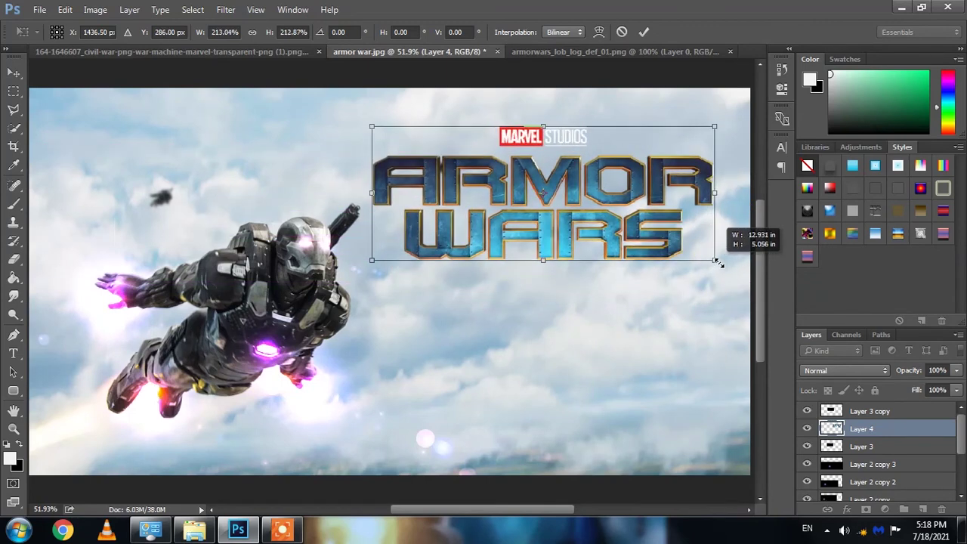
key(Return)
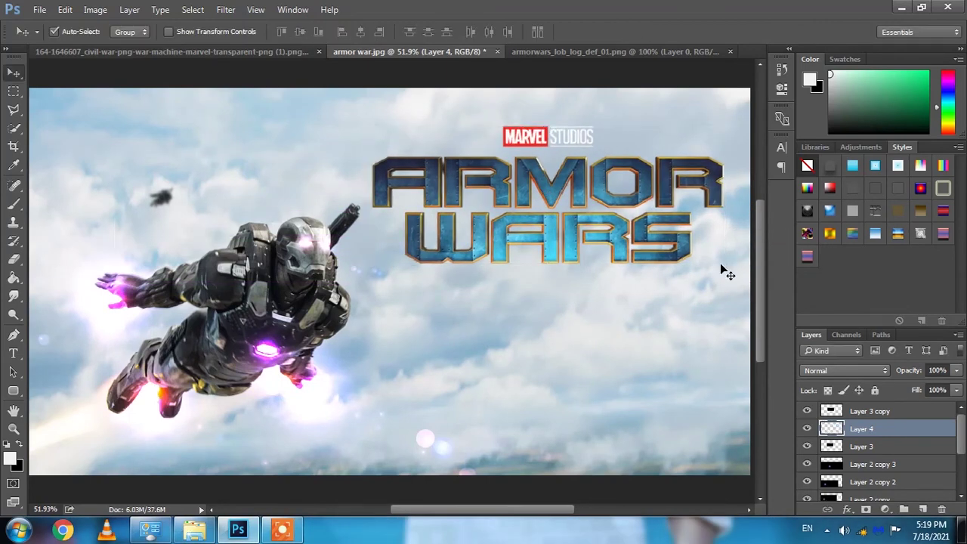
key(Right)
key(Right)
key(Right)
key(Right)
key(Right)
key(Right)
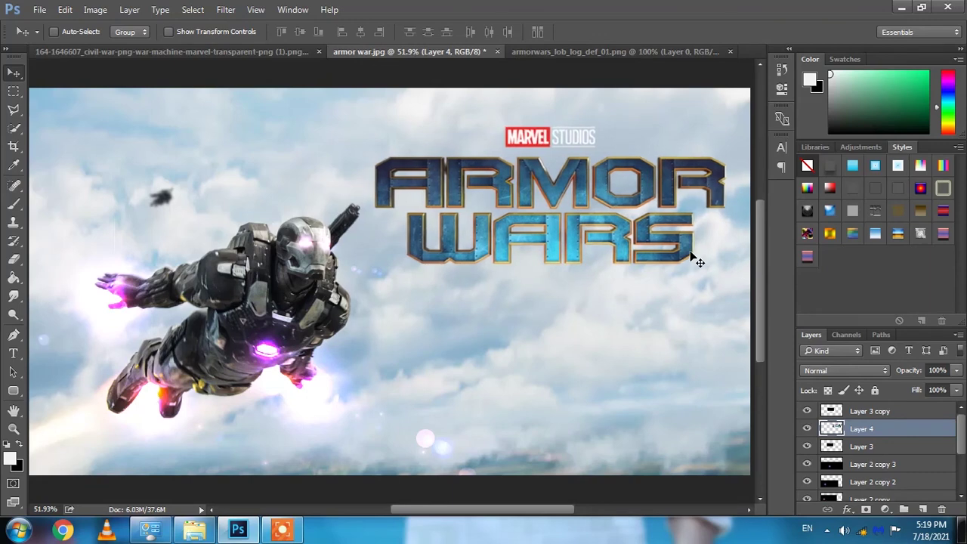
key(Down)
key(Down)
- Add two-line 'OFFICIAL TRAILER' text at 72 pt below the logo
click(13, 353)
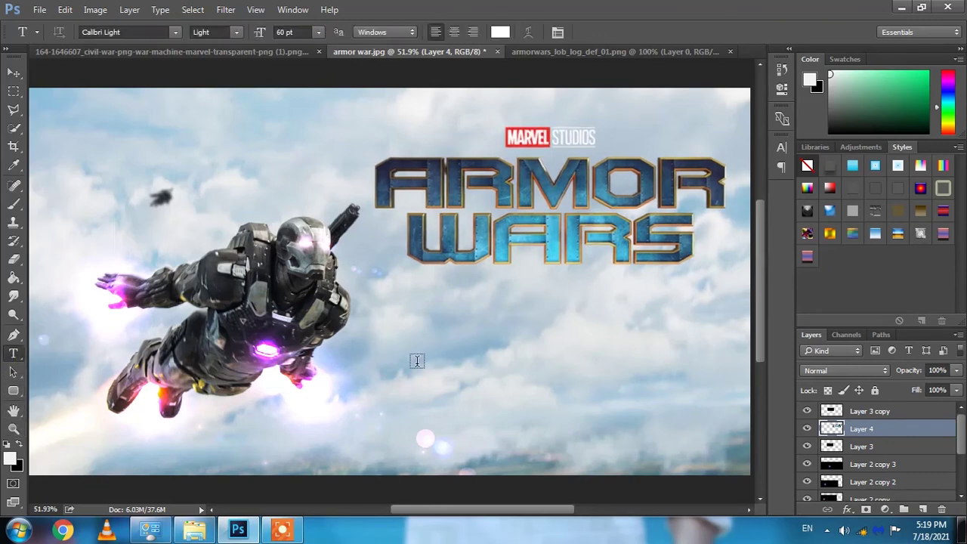
click(427, 346)
text(OFFICIAL TRAILER)
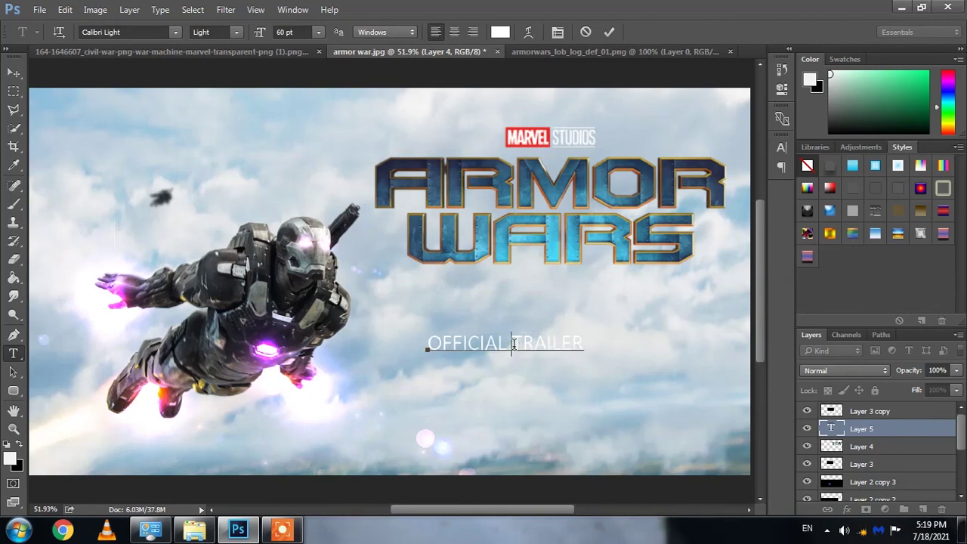
key(Return)
key(ctrl+a)
click(311, 31)
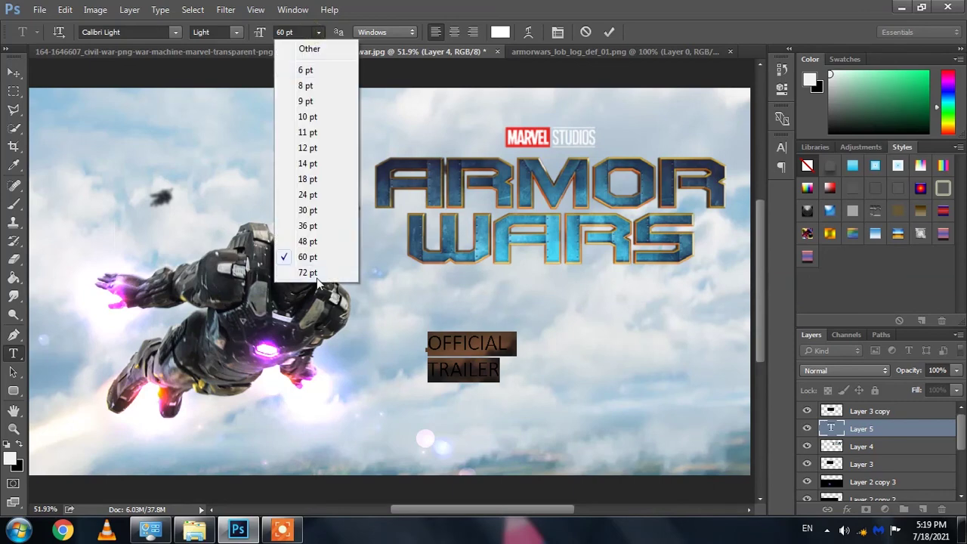
click(308, 273)
click(609, 31)
- Scale the OFFICIAL TRAILER text to about 200% and shift it right
key(v)
key(ctrl+t)
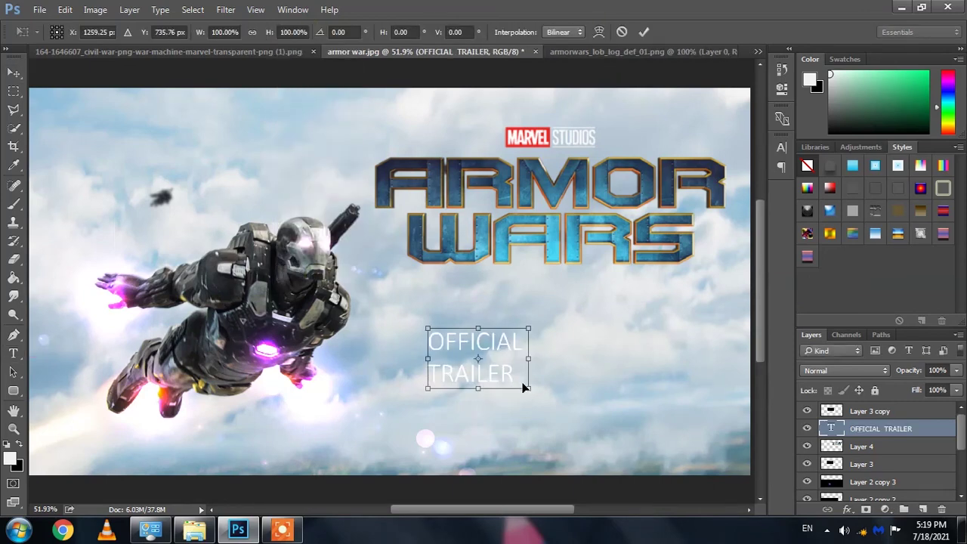
mouse_move(534, 389)
mouse_down()
mouse_move(630, 437)
mouse_move(636, 452)
mouse_up()
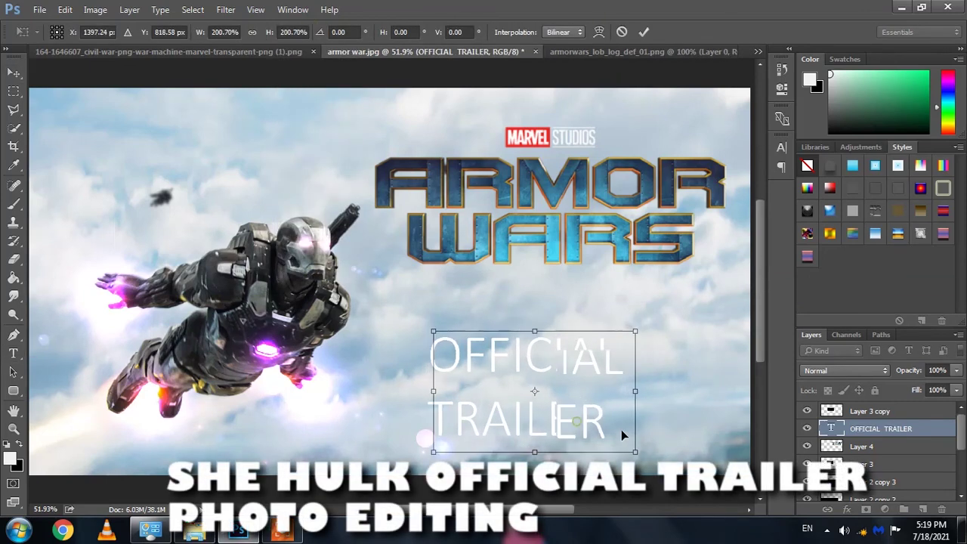
drag(576, 425, 640, 440)
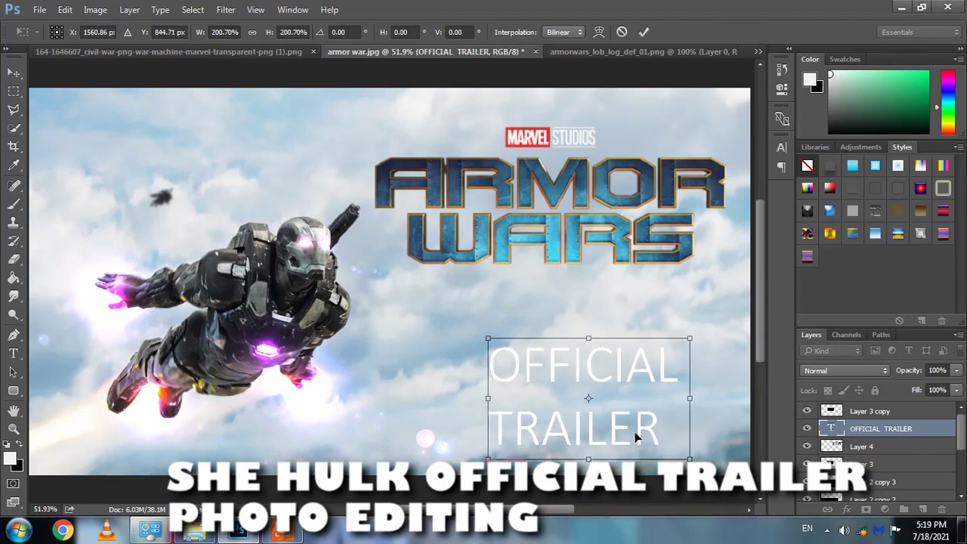